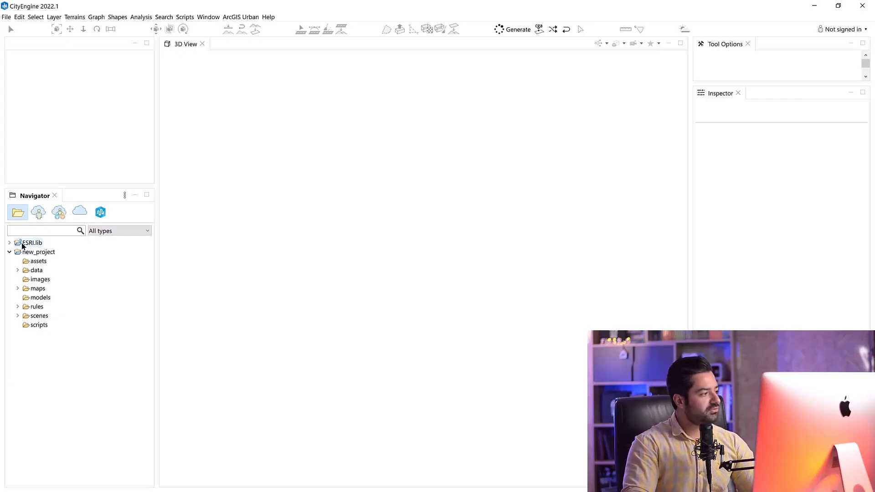
# Create a new CityEngine scene named new_scene4.cej in the scenes folder of new_project
pyautogui.rightClick(36, 316)
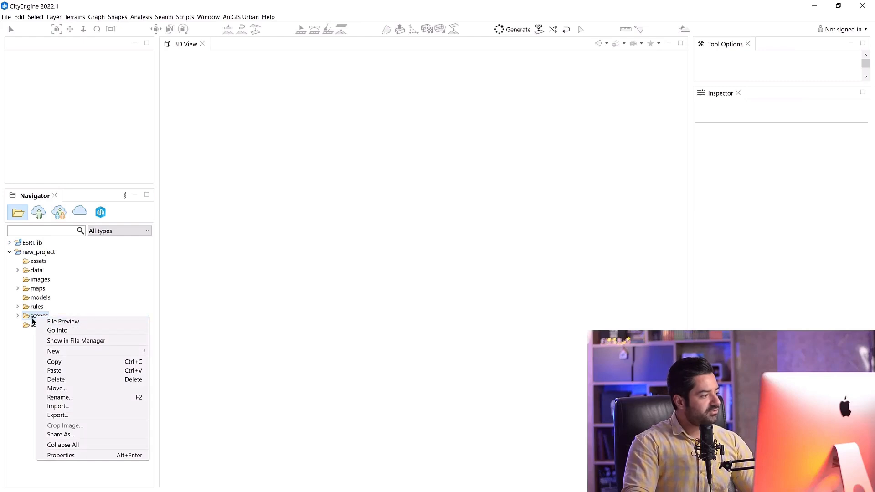
pyautogui.moveTo(55, 356)
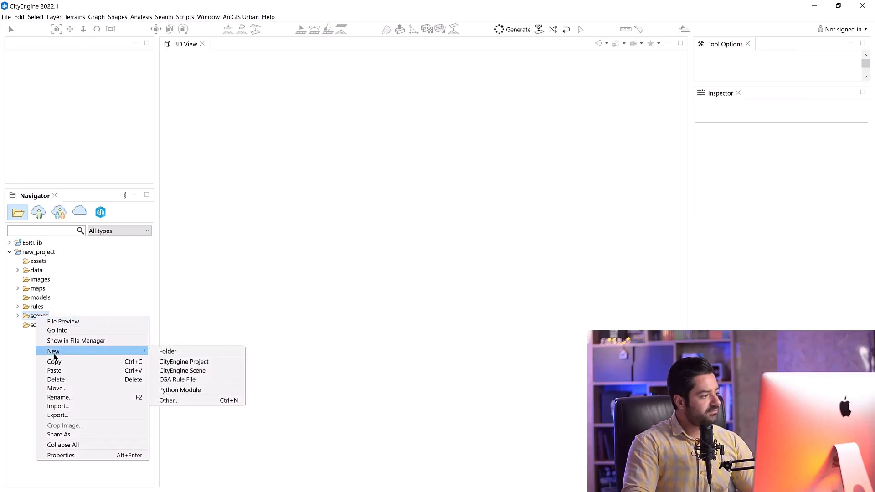
pyautogui.click(188, 371)
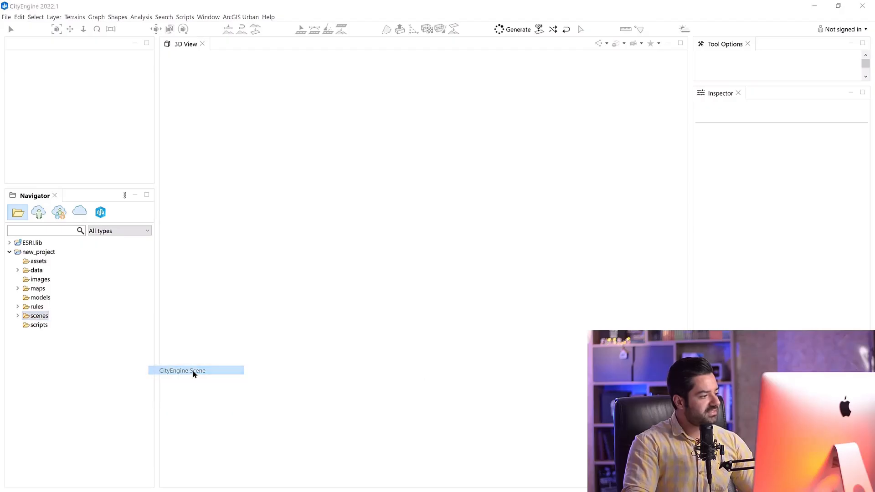
pyautogui.click(503, 301)
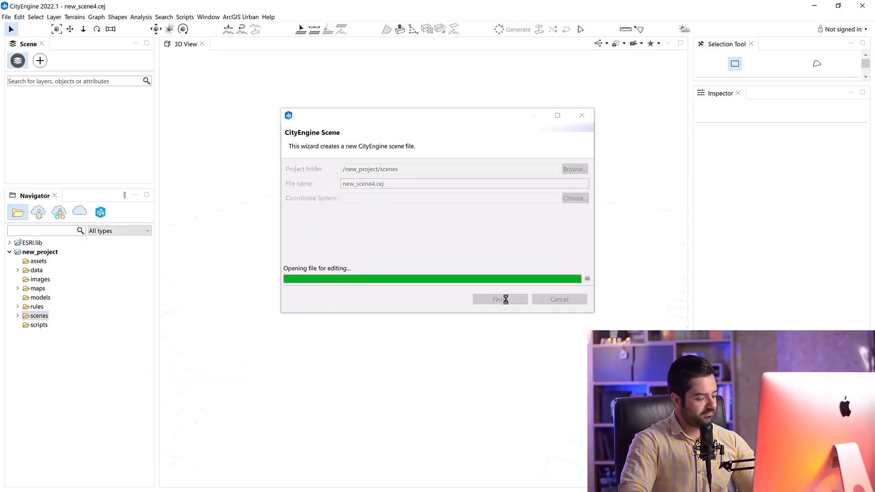
# Expand the ESRI.lib project and its rules folder to browse the rule categories
pyautogui.click(10, 244)
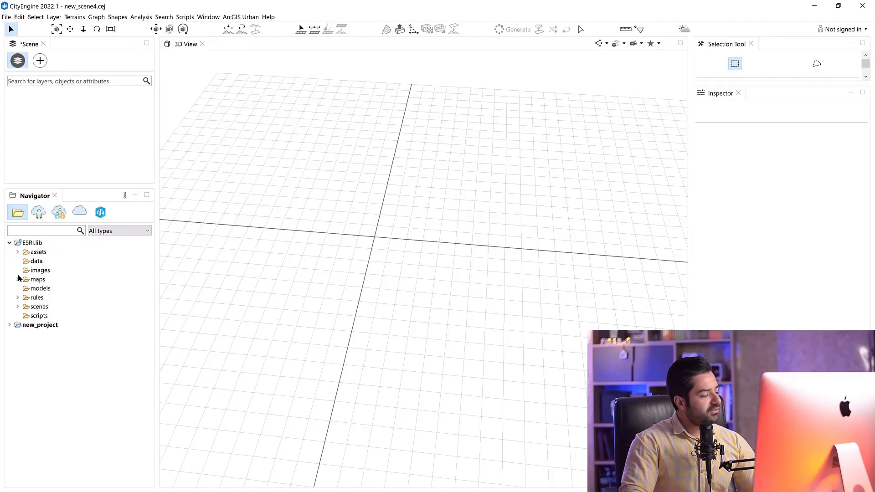
pyautogui.keyDown('alt'); pyautogui.moveTo(443, 316); pyautogui.dragTo(323, 294); pyautogui.keyUp('alt')
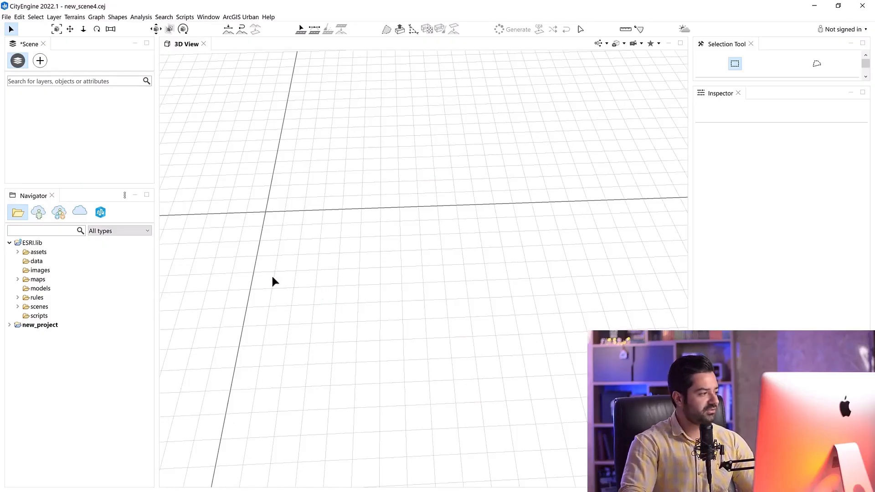
pyautogui.keyDown('alt'); pyautogui.moveTo(378, 310); pyautogui.dragTo(232, 306); pyautogui.keyUp('alt')
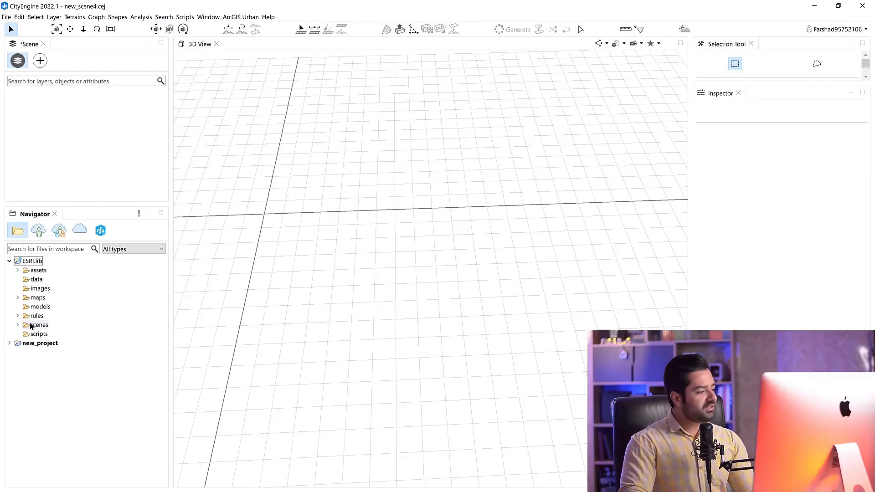
pyautogui.click(15, 315)
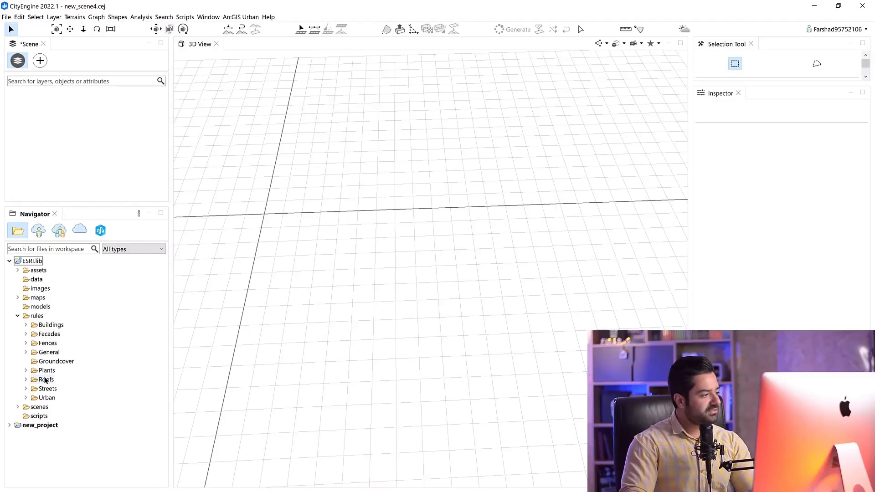
pyautogui.click(26, 325)
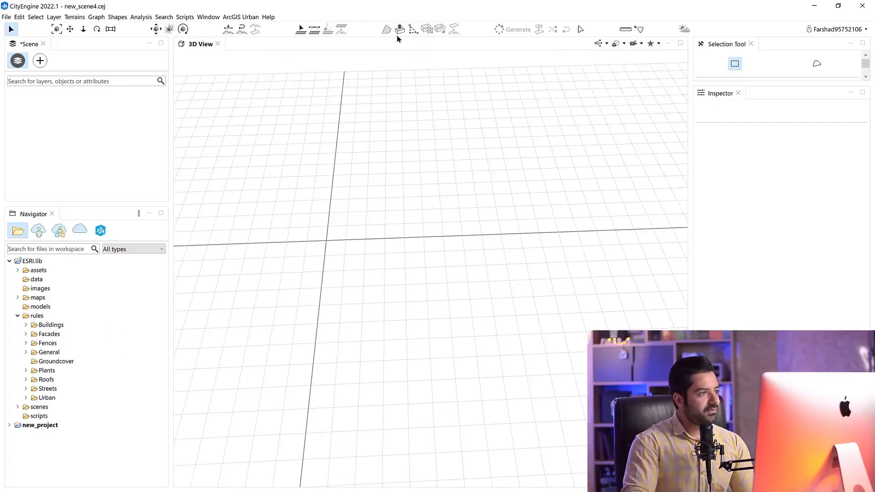
# Draw a small rectangular footprint shape on the ground grid beside the axis intersection with the polygonal shape tool
pyautogui.click(386, 30)
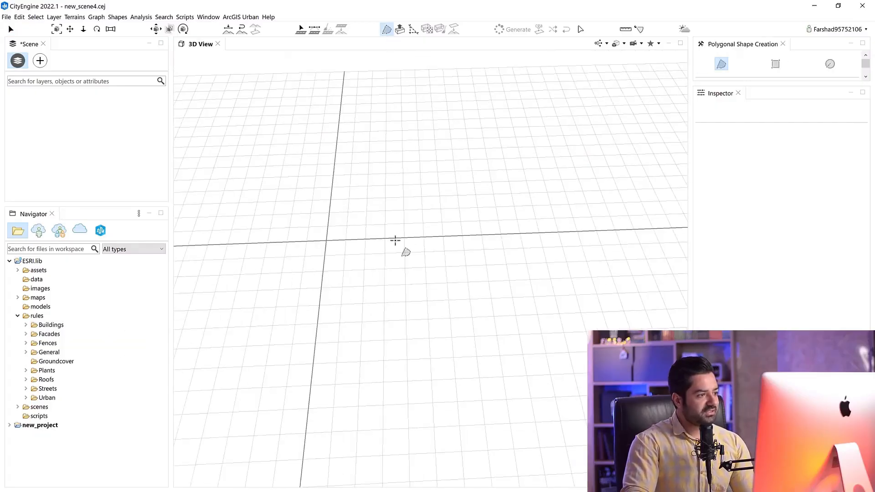
pyautogui.click(365, 255)
pyautogui.click(387, 255)
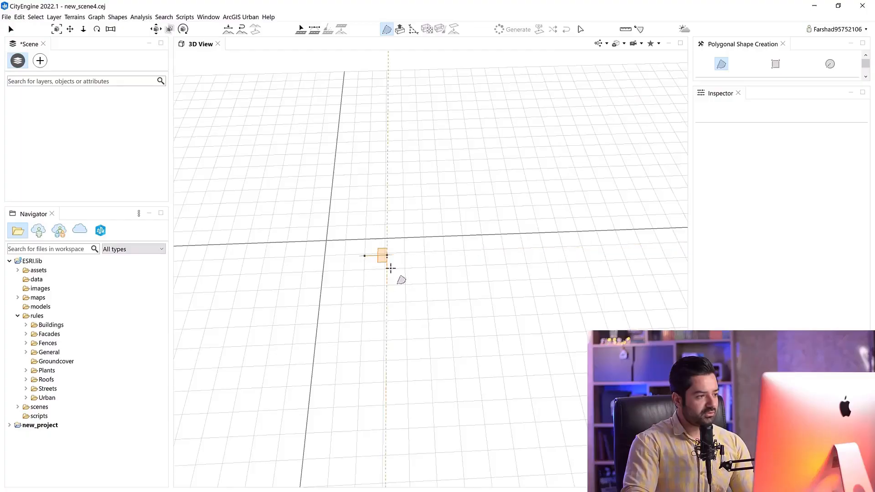
pyautogui.click(387, 294)
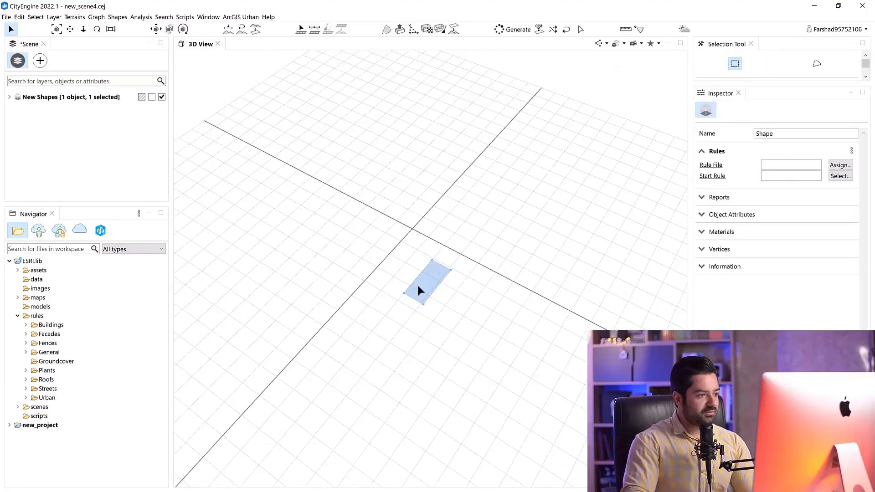
pyautogui.scroll(2, 416, 285)
pyautogui.moveTo(450, 311); pyautogui.dragTo(488, 329, button='middle')
pyautogui.press('f')
pyautogui.scroll(-3, 488, 308)
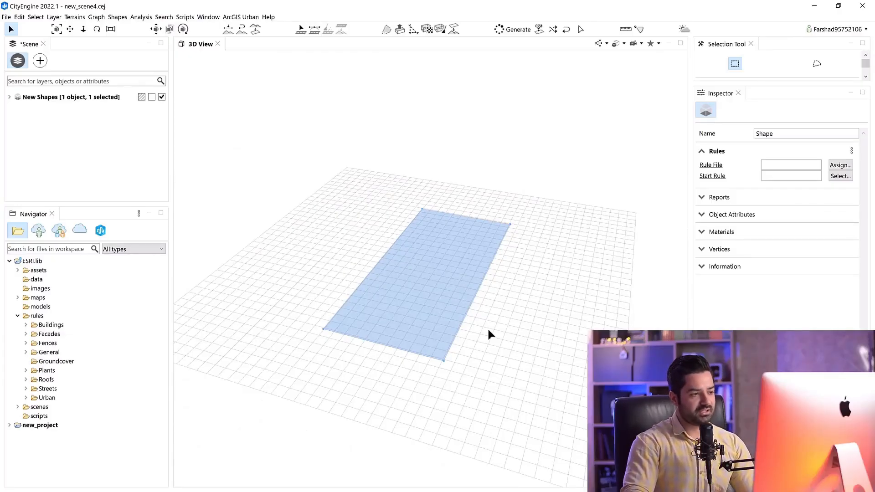
pyautogui.scroll(-3, 460, 324)
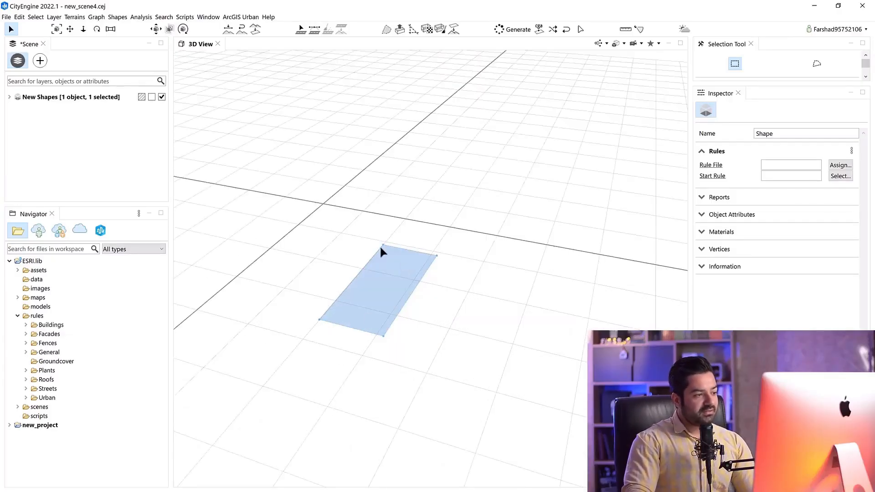
# Assign the Building_From_Footprint.cga rule from the ESRI.lib Buildings rules to the rectangular footprint
pyautogui.click(26, 325)
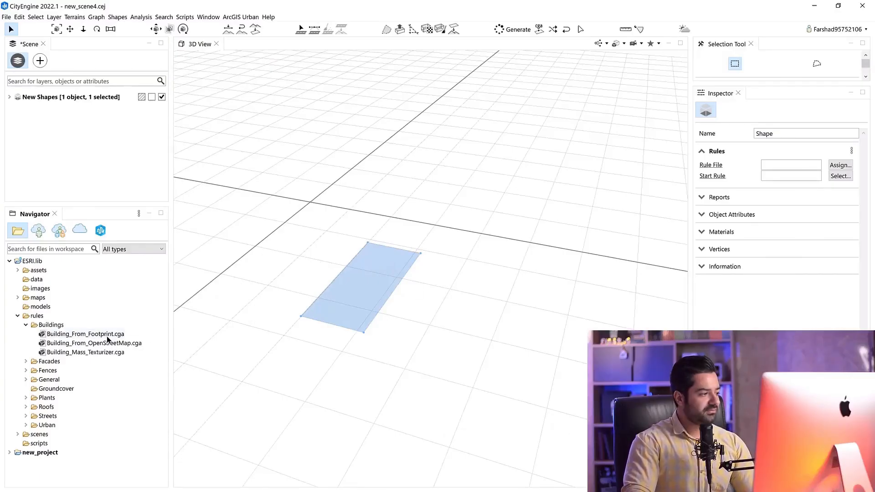
pyautogui.moveTo(106, 339); pyautogui.dragTo(390, 302)
pyautogui.scroll(-2, 389, 301)
pyautogui.moveTo(406, 320); pyautogui.dragTo(371, 336, button='middle')
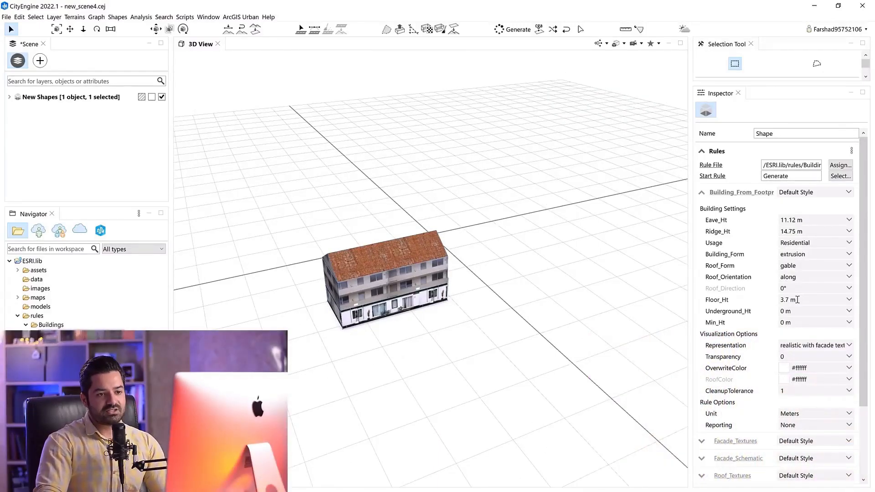
# Widen the Inspector and set the building's Representation to schematic facades
pyautogui.moveTo(690, 222); pyautogui.dragTo(634, 230)
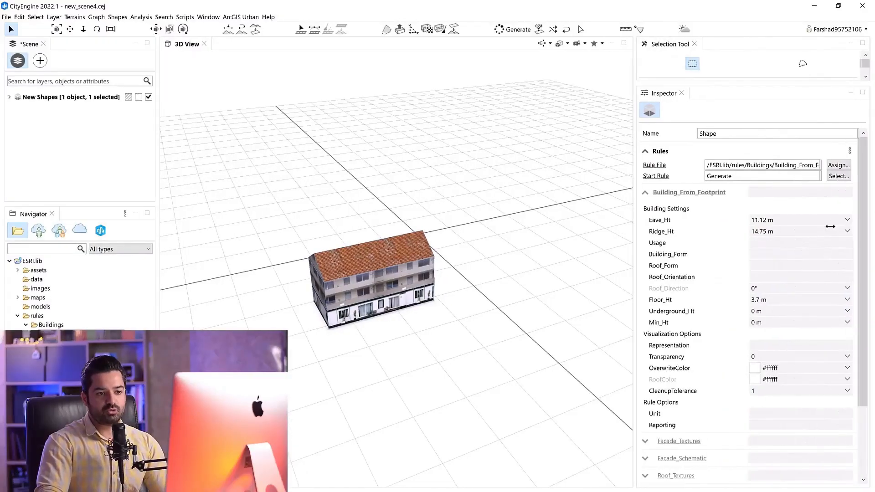
pyautogui.scroll(-1, 865, 246)
pyautogui.scroll(-2, 865, 246)
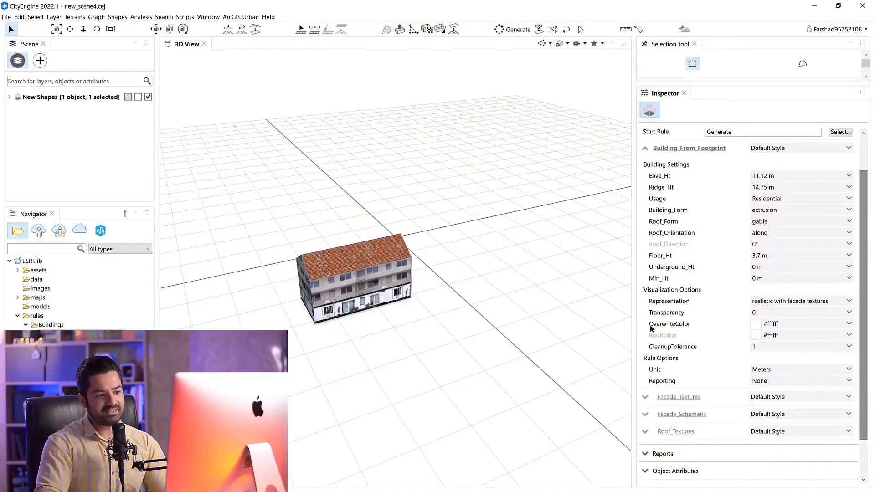
pyautogui.click(848, 301)
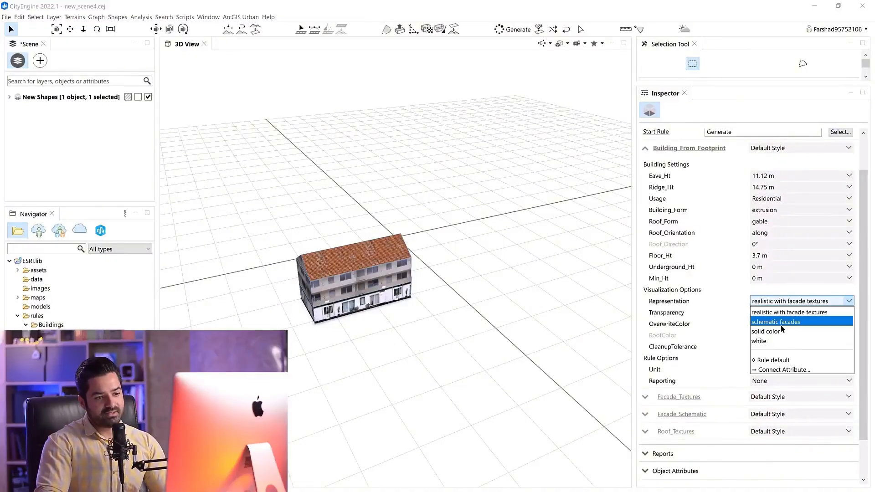
pyautogui.click(782, 323)
pyautogui.moveTo(419, 339); pyautogui.dragTo(460, 343, button='middle')
pyautogui.keyDown('alt'); pyautogui.moveTo(460, 343); pyautogui.dragTo(441, 342); pyautogui.keyUp('alt')
pyautogui.scroll(2, 447, 303)
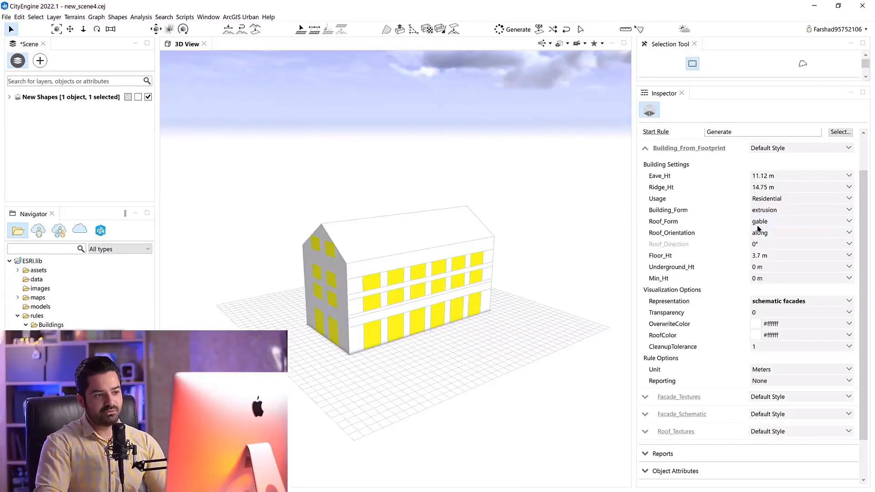
# Set the building's Roof_Form to flat
pyautogui.click(843, 222)
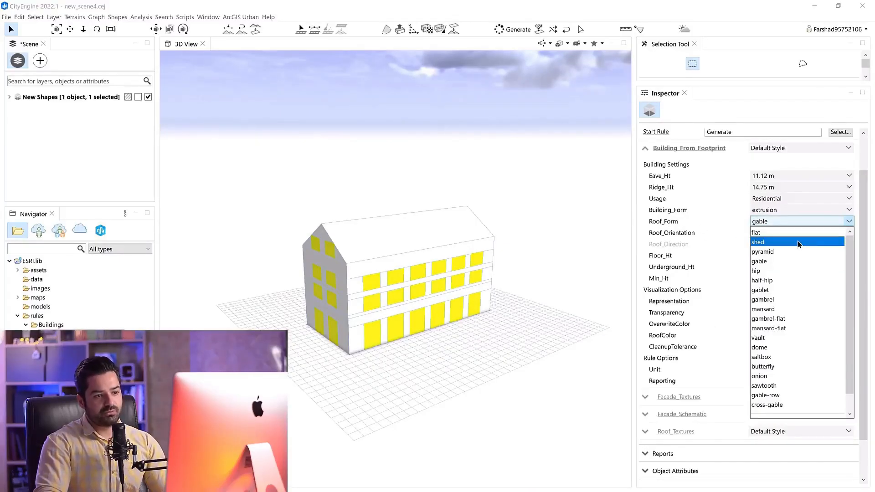
pyautogui.click(760, 234)
pyautogui.keyDown('alt'); pyautogui.moveTo(519, 332); pyautogui.dragTo(537, 326); pyautogui.keyUp('alt')
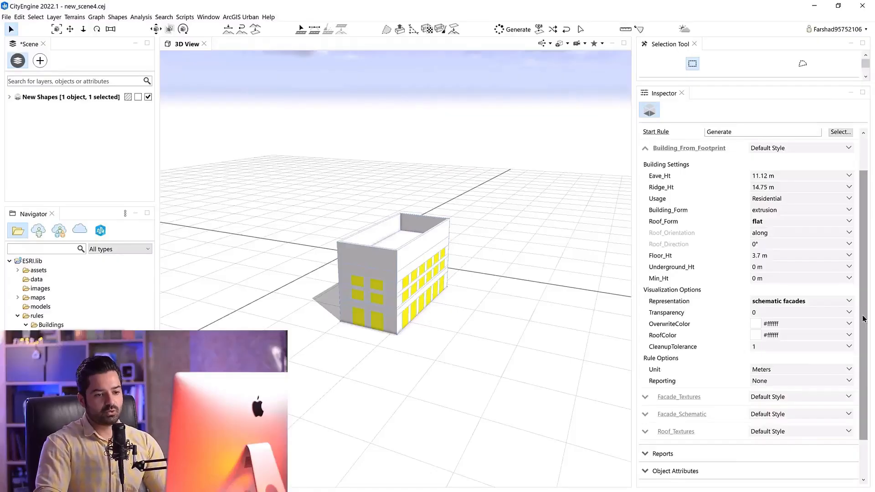
# Expand the building rule's Facade_Schematic settings, leaving the Facade_Textures group collapsed
pyautogui.scroll(-3, 647, 378)
pyautogui.click(646, 355)
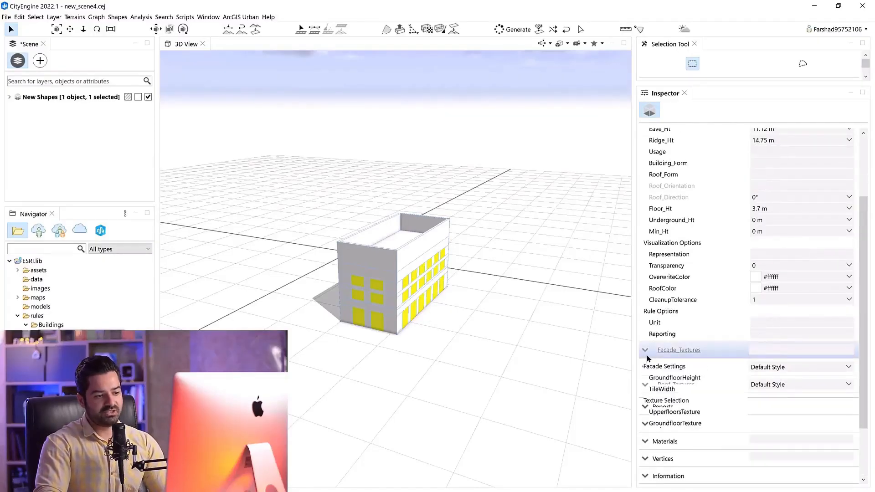
pyautogui.click(659, 356)
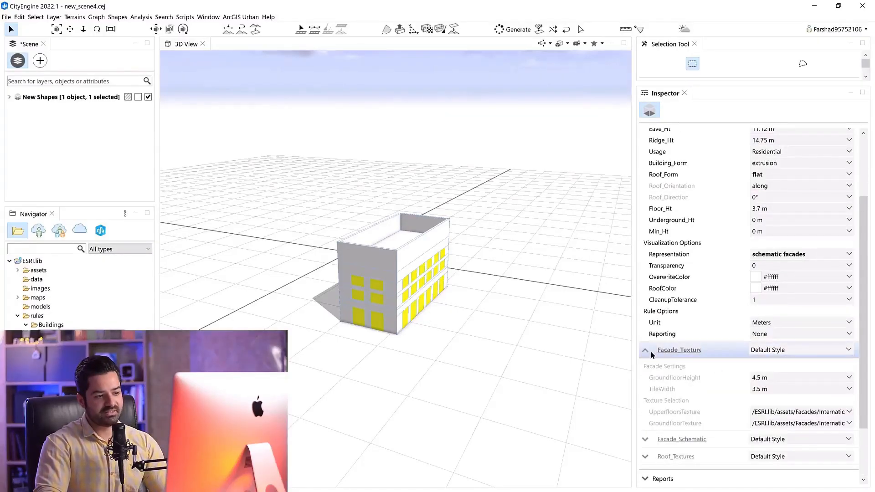
pyautogui.click(645, 366)
pyautogui.moveTo(861, 329); pyautogui.dragTo(860, 364)
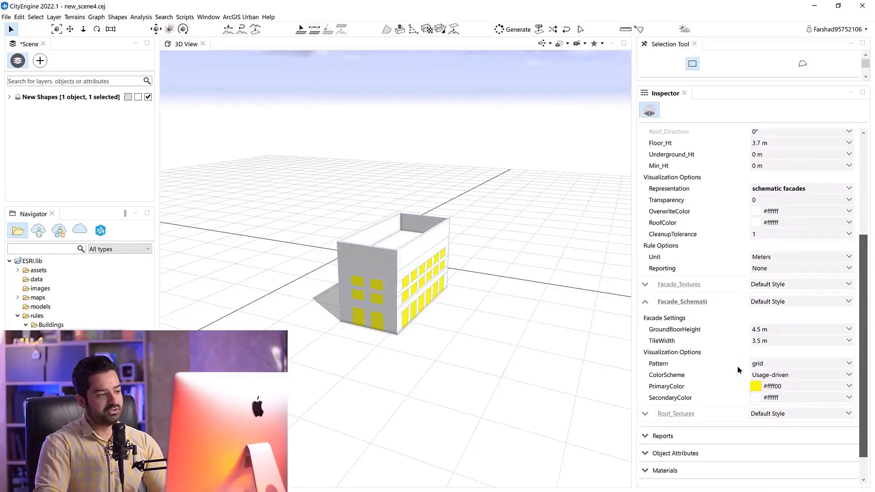
pyautogui.moveTo(408, 315); pyautogui.dragTo(606, 369, button='middle')
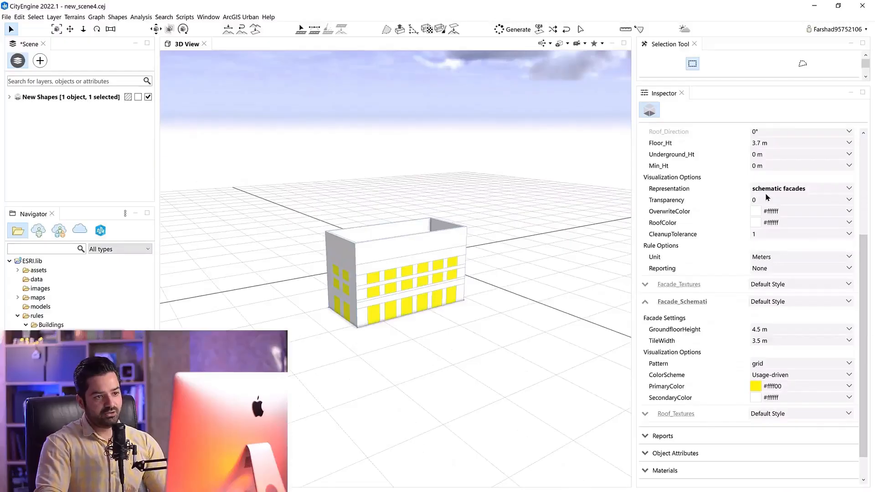
pyautogui.scroll(1, 476, 298)
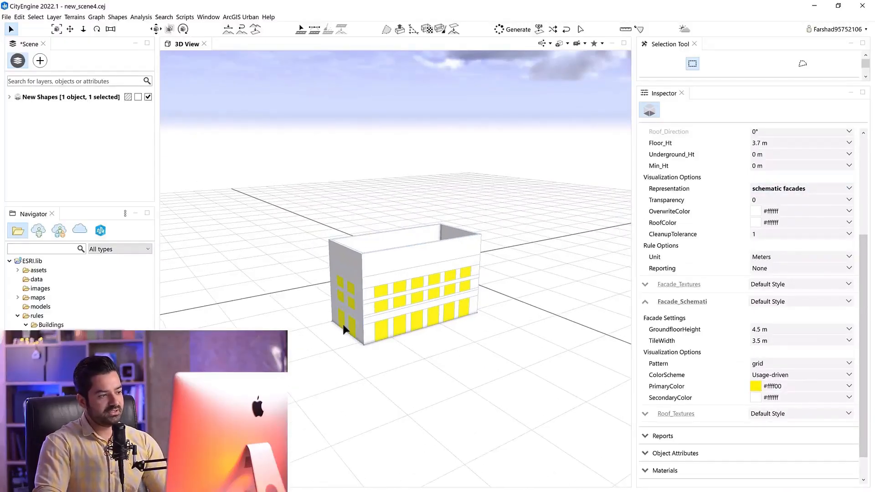
pyautogui.moveTo(399, 320); pyautogui.dragTo(401, 325, button='middle')
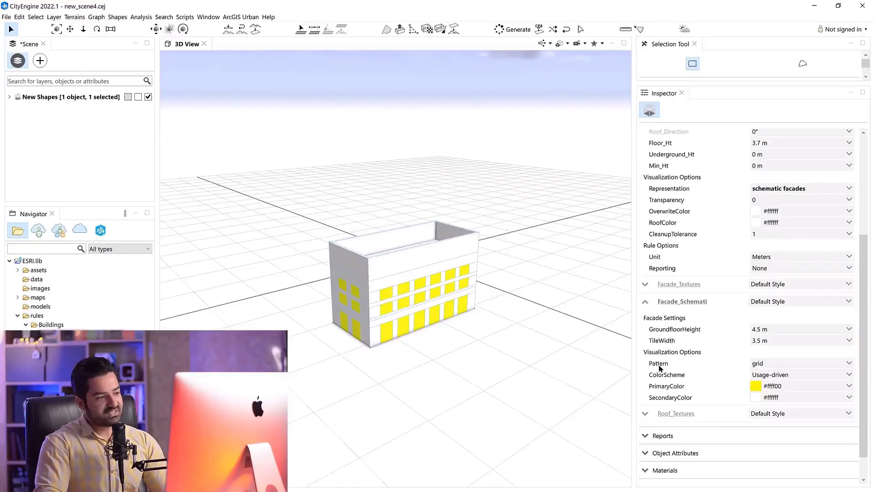
pyautogui.moveTo(411, 325)
pyautogui.mouseDown(button='middle')
pyautogui.moveTo(422, 324)
pyautogui.moveTo(414, 324)
pyautogui.mouseUp(button='middle')
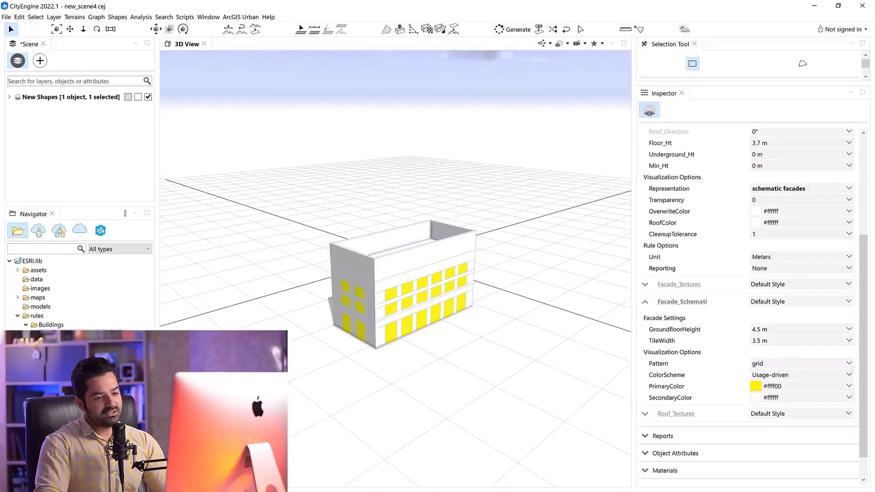
# Try the vertical and horizontal-open options for the schematic facade's Pattern
pyautogui.click(852, 367)
pyautogui.click(790, 381)
pyautogui.moveTo(428, 371); pyautogui.dragTo(443, 361, button='middle')
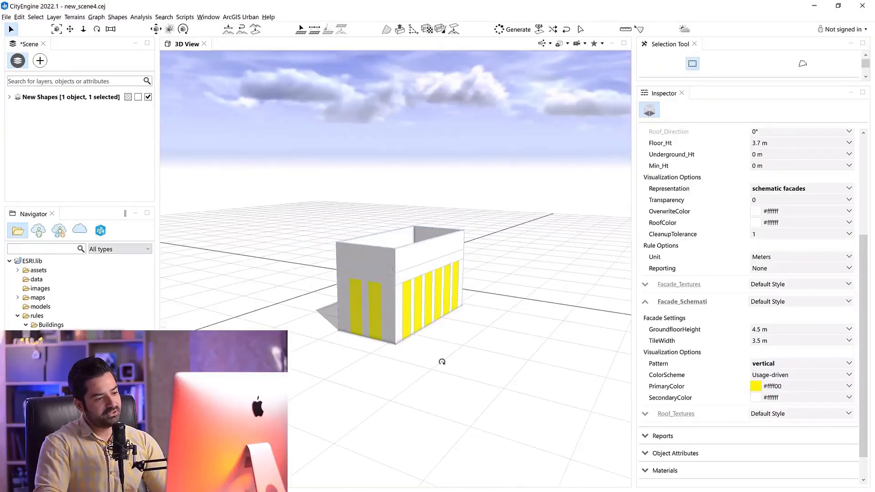
pyautogui.click(850, 368)
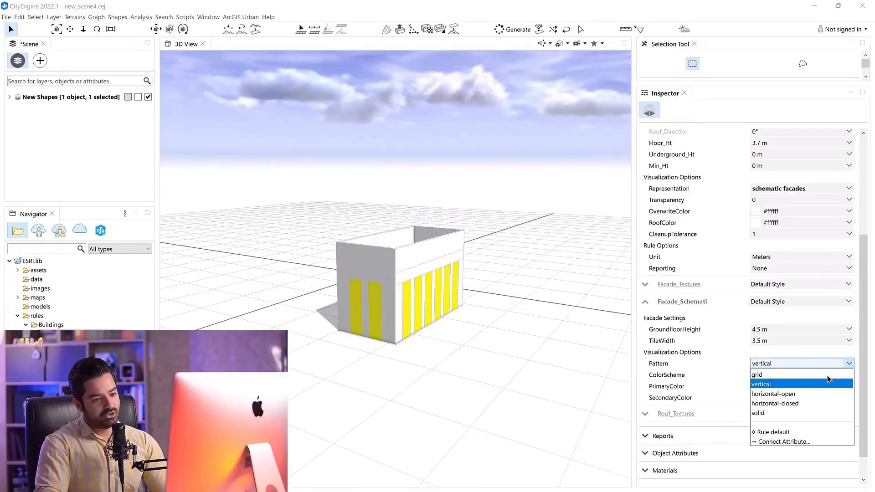
pyautogui.click(774, 394)
pyautogui.moveTo(461, 352); pyautogui.dragTo(539, 367, button='middle')
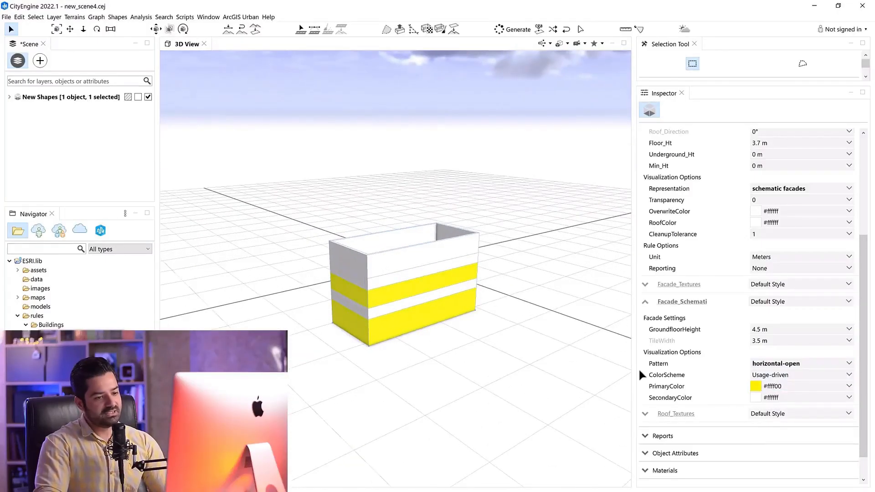
# Set the schematic facade's Pattern to grid
pyautogui.click(848, 363)
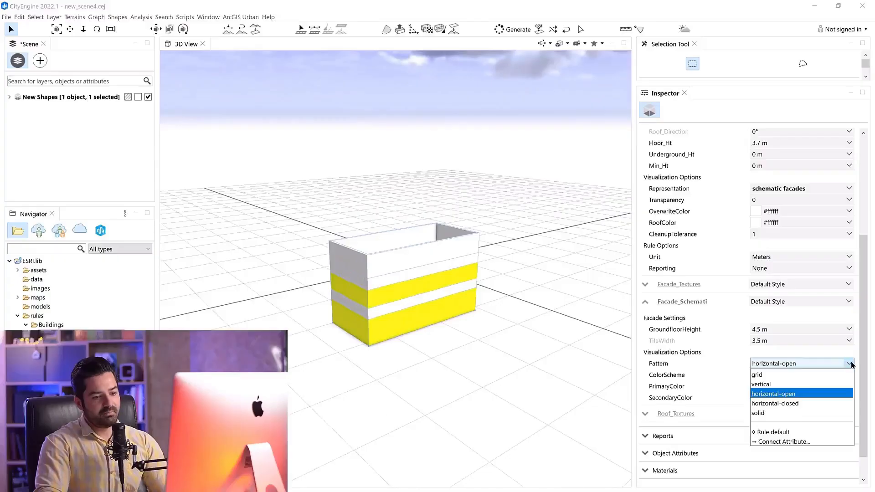
pyautogui.click(757, 375)
pyautogui.moveTo(445, 351)
pyautogui.mouseDown(button='middle')
pyautogui.moveTo(474, 351)
pyautogui.moveTo(444, 356)
pyautogui.mouseUp(button='middle')
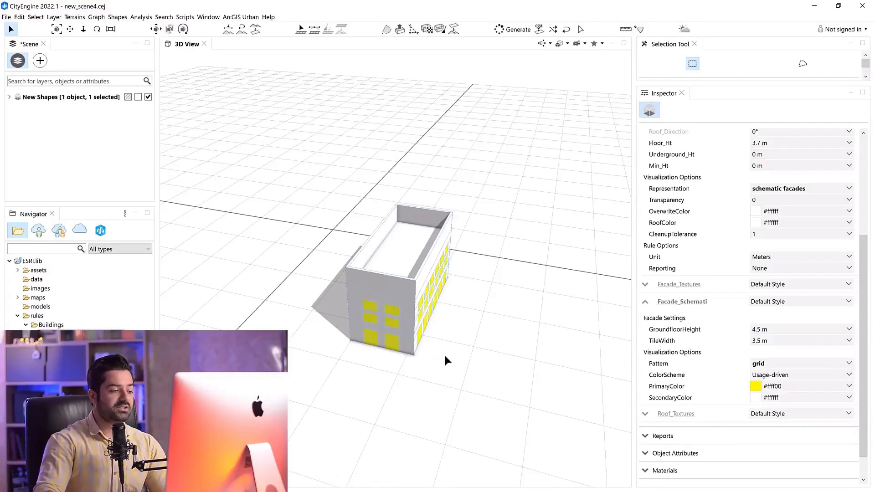
# Try the solid color option for the building's Representation
pyautogui.moveTo(447, 355); pyautogui.dragTo(424, 331, button='middle')
pyautogui.click(848, 188)
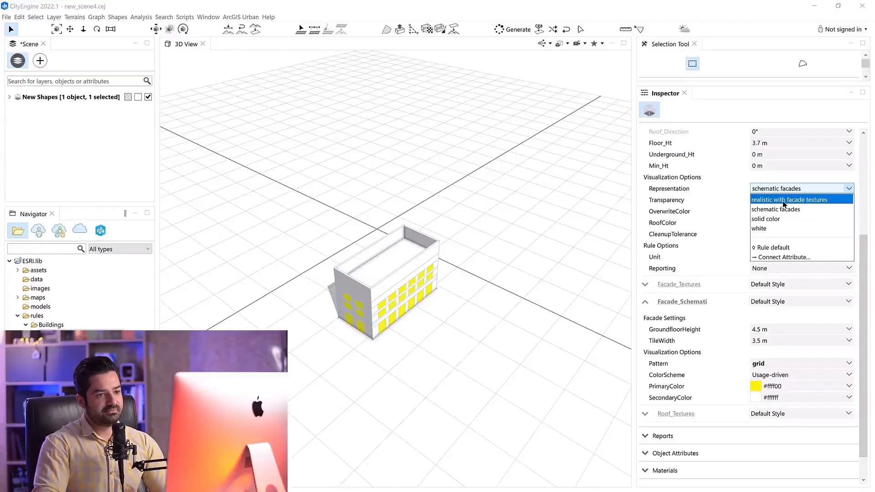
pyautogui.click(768, 220)
pyautogui.moveTo(410, 371); pyautogui.dragTo(481, 374, button='middle')
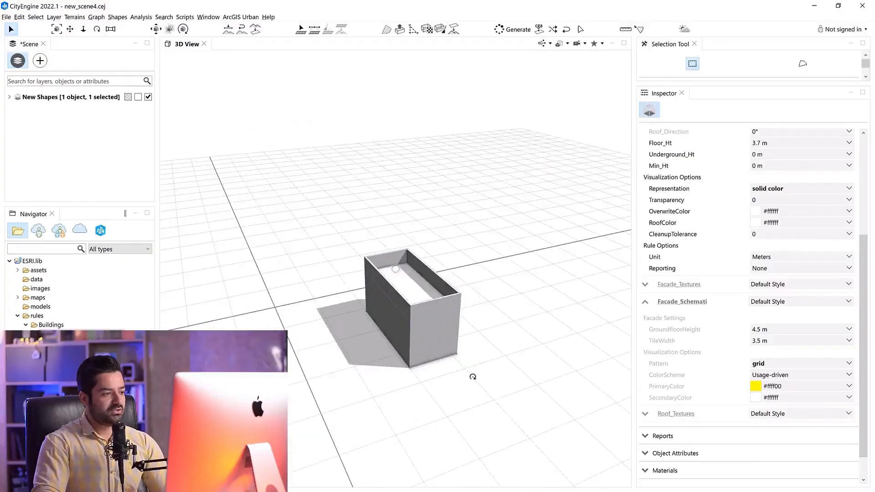
pyautogui.moveTo(436, 359)
pyautogui.mouseDown(button='middle')
pyautogui.moveTo(464, 363)
pyautogui.moveTo(398, 345)
pyautogui.mouseUp(button='middle')
# Set the building's Representation to realistic with facade textures
pyautogui.click(847, 189)
pyautogui.click(802, 196)
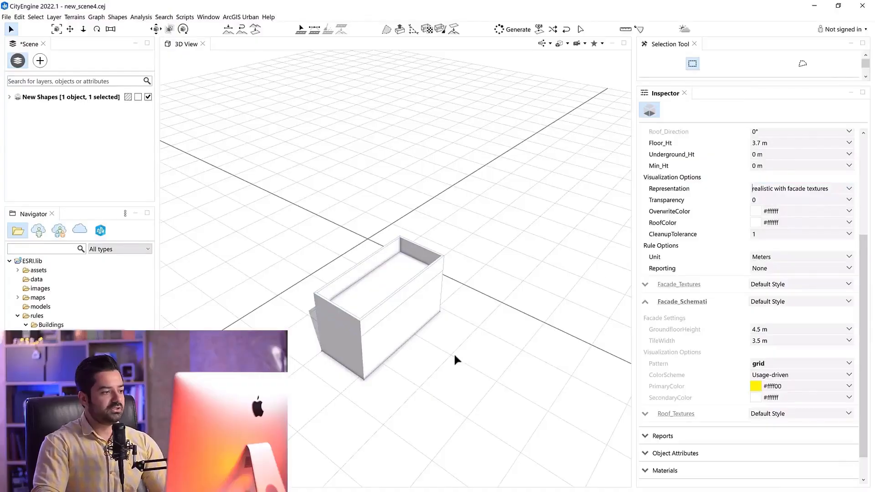
pyautogui.moveTo(431, 363); pyautogui.dragTo(512, 328, button='middle')
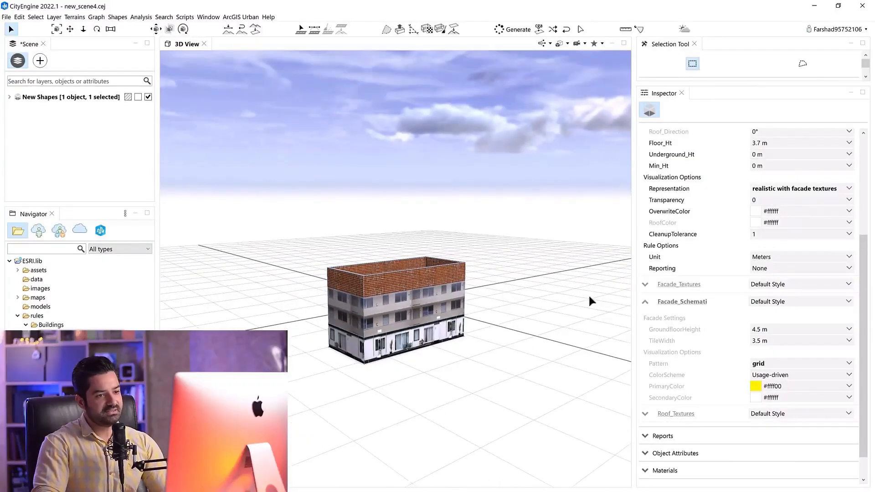
# Set the building's Roof_Form to gable
pyautogui.scroll(4, 840, 210)
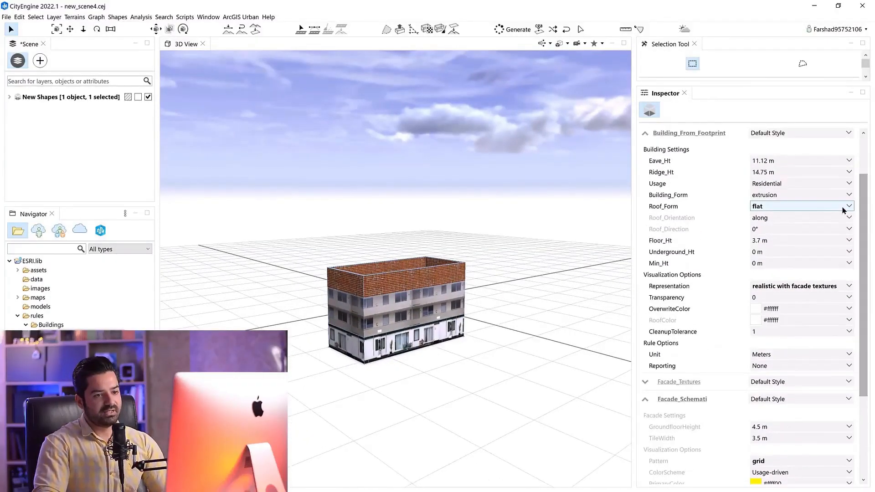
pyautogui.click(840, 210)
pyautogui.click(770, 244)
pyautogui.moveTo(444, 371); pyautogui.dragTo(387, 259, button='middle')
# Draw a closed four-sided footprint polygon on the ground beside the textured building
pyautogui.click(386, 29)
pyautogui.moveTo(403, 188); pyautogui.dragTo(407, 272, button='middle')
pyautogui.click(427, 264)
pyautogui.click(460, 266)
pyautogui.click(459, 337)
pyautogui.click(418, 333)
pyautogui.click(427, 263)
pyautogui.moveTo(461, 326); pyautogui.dragTo(455, 295, button='middle')
pyautogui.press('q')
# Push-pull the new footprint upward into a box mass about 15.6 m high
pyautogui.click(399, 30)
pyautogui.moveTo(453, 278); pyautogui.dragTo(455, 232)
pyautogui.moveTo(454, 308); pyautogui.dragTo(466, 336, button='middle')
pyautogui.press('q')
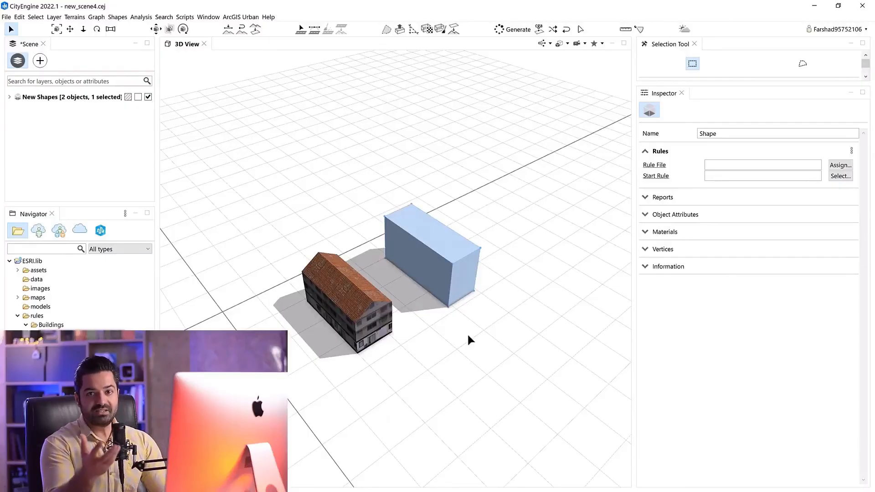
# Apply the Building_Mass_Texturizer.cga rule from ESRI.lib to the extruded box mass
pyautogui.moveTo(433, 297)
pyautogui.mouseDown(button='middle')
pyautogui.moveTo(426, 323)
pyautogui.moveTo(427, 306)
pyautogui.mouseUp(button='middle')
pyautogui.scroll(2, 424, 283)
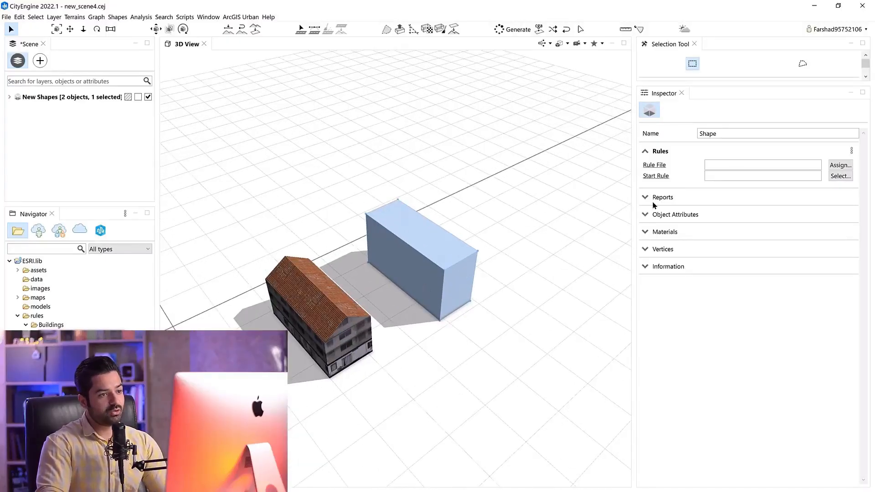
pyautogui.click(745, 166)
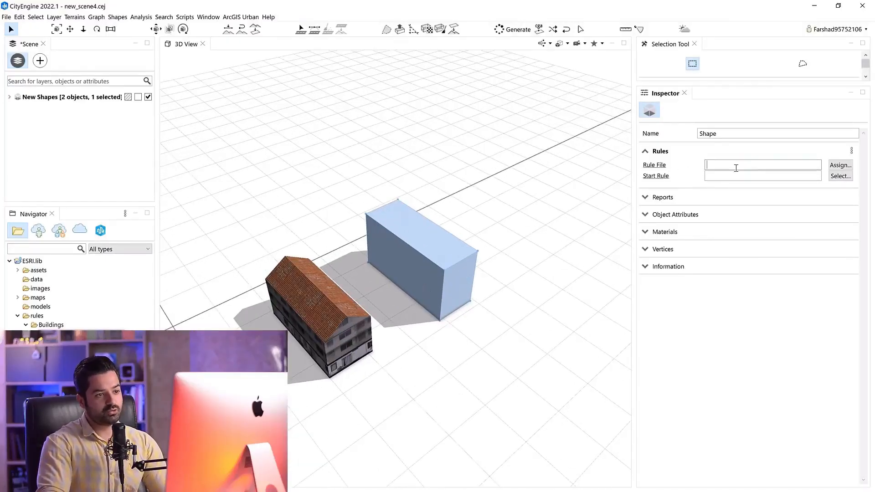
pyautogui.keyDown('alt'); pyautogui.moveTo(494, 278); pyautogui.dragTo(390, 328); pyautogui.keyUp('alt')
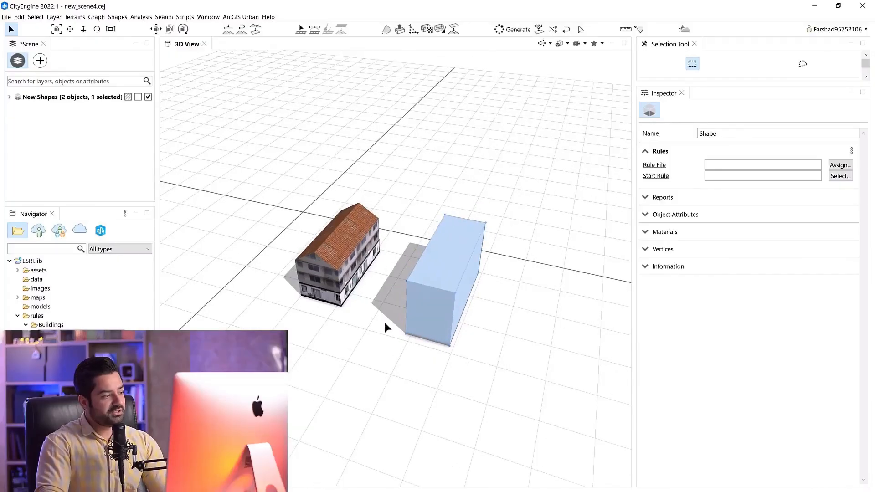
pyautogui.click(423, 344)
pyautogui.click(425, 307)
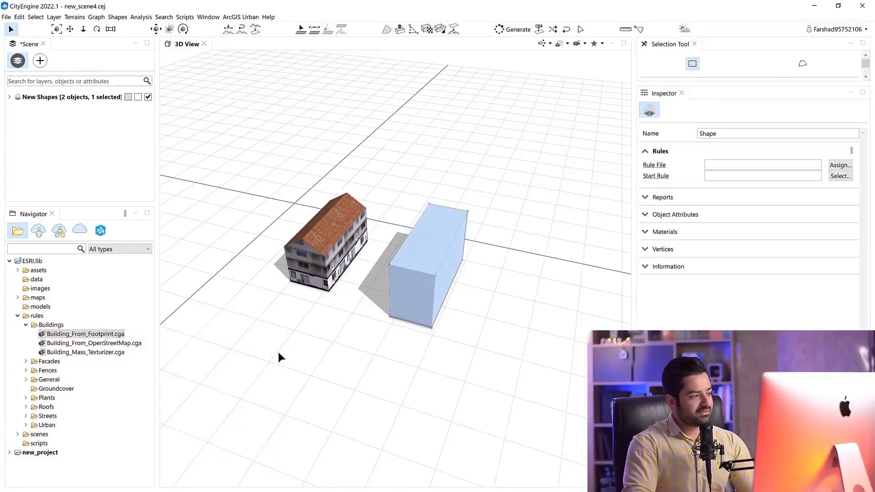
pyautogui.moveTo(81, 354); pyautogui.dragTo(122, 349)
pyautogui.moveTo(370, 287); pyautogui.dragTo(407, 287)
pyautogui.keyDown('alt'); pyautogui.moveTo(409, 321); pyautogui.dragTo(438, 310); pyautogui.keyUp('alt')
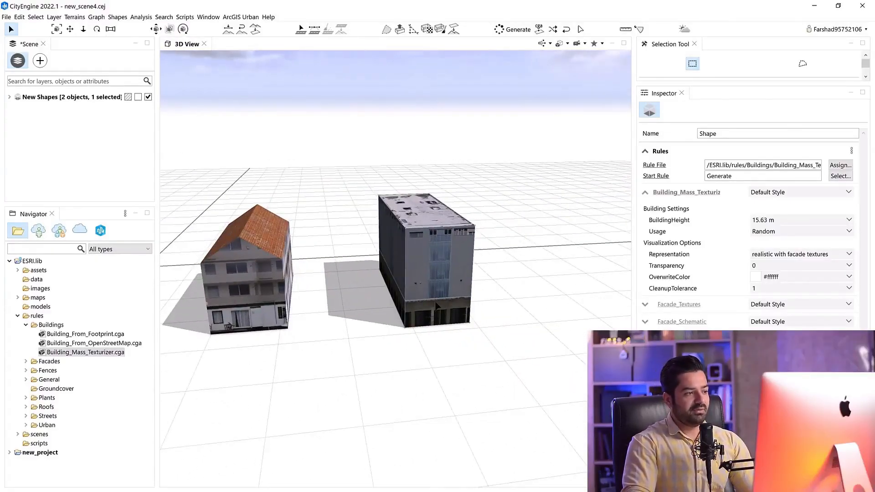
pyautogui.keyDown('alt'); pyautogui.moveTo(510, 289); pyautogui.dragTo(574, 278); pyautogui.keyUp('alt')
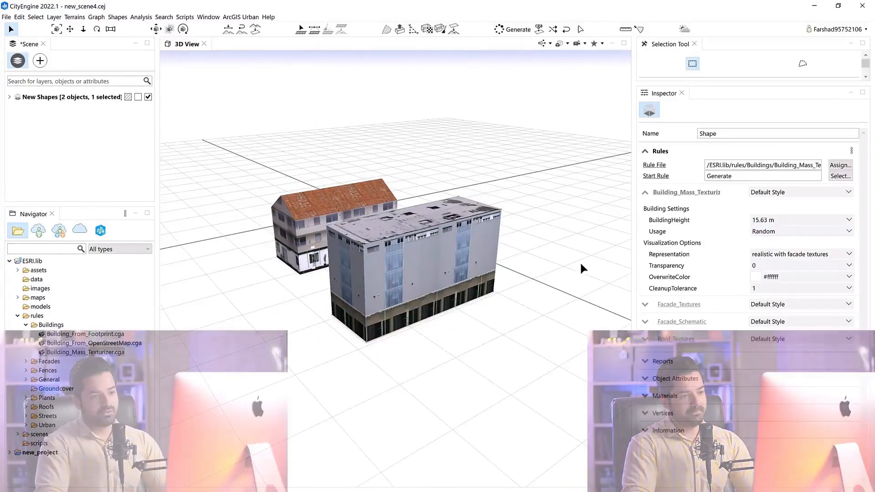
# Set the textured mass building's Usage to Educational
pyautogui.click(784, 232)
pyautogui.click(767, 272)
pyautogui.keyDown('alt'); pyautogui.moveTo(488, 337); pyautogui.dragTo(326, 356); pyautogui.keyUp('alt')
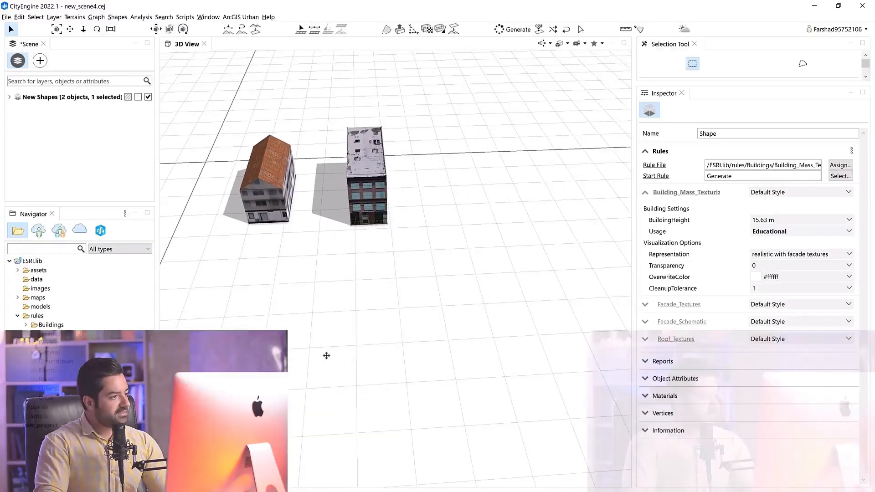
pyautogui.keyDown('alt'); pyautogui.moveTo(270, 393); pyautogui.dragTo(402, 80); pyautogui.keyUp('alt')
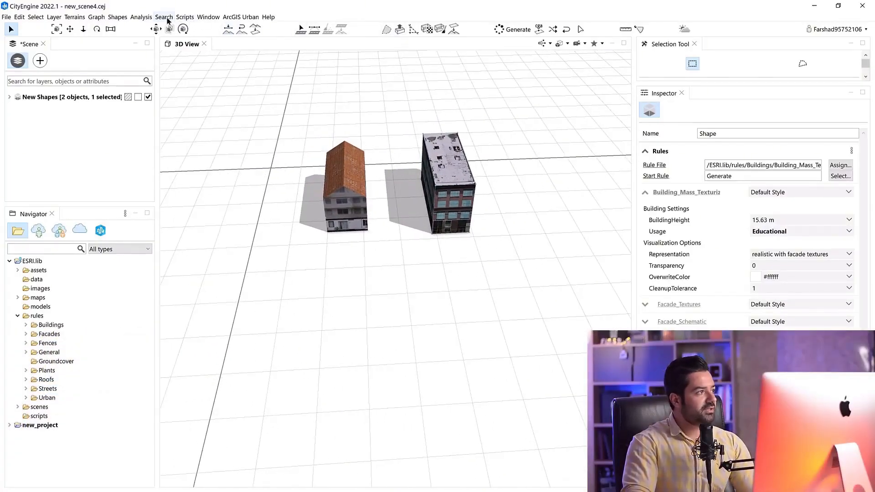
# Draw a circular shape on the open ground near the two buildings
pyautogui.click(117, 17)
pyautogui.click(129, 64)
pyautogui.moveTo(382, 287); pyautogui.dragTo(357, 269, button='middle')
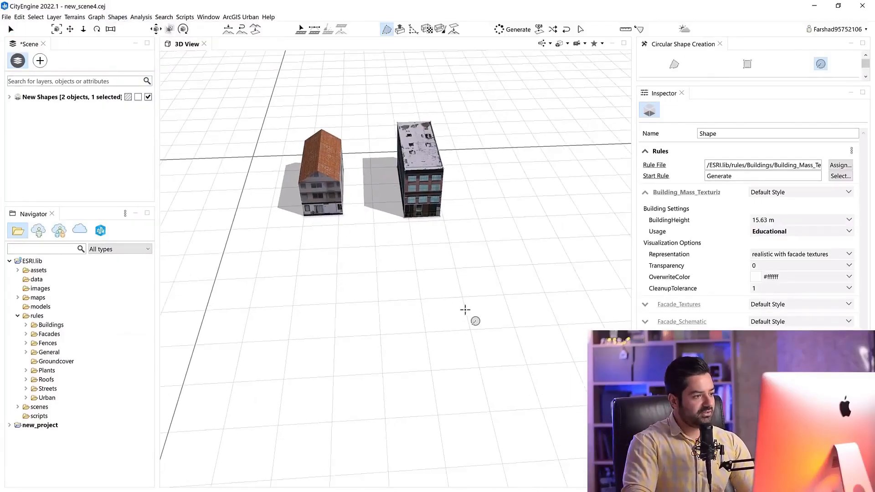
pyautogui.moveTo(448, 297); pyautogui.dragTo(468, 354)
pyautogui.moveTo(462, 361); pyautogui.dragTo(479, 362, button='middle')
pyautogui.press('q')
# Apply the Plant_Distributor.cga rule from the ESRI.lib Plants folder to the circular shape
pyautogui.keyDown('alt'); pyautogui.moveTo(480, 362); pyautogui.dragTo(385, 361); pyautogui.keyUp('alt')
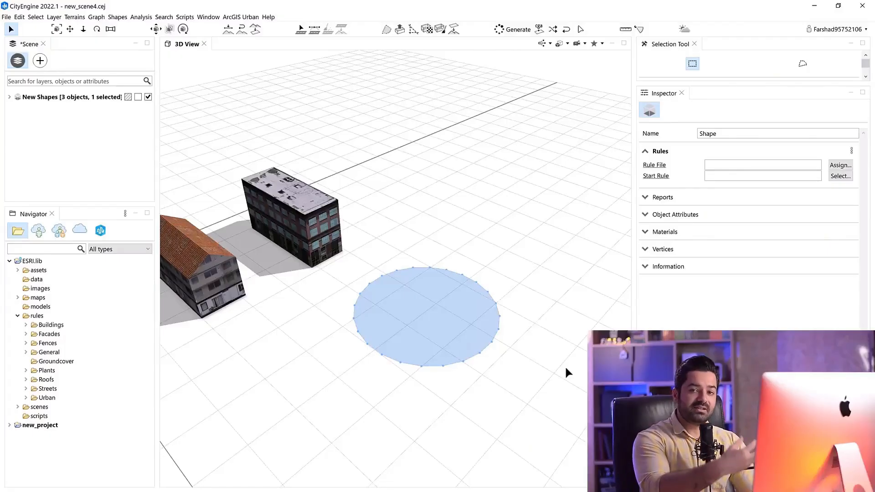
pyautogui.moveTo(501, 370); pyautogui.dragTo(492, 356, button='middle')
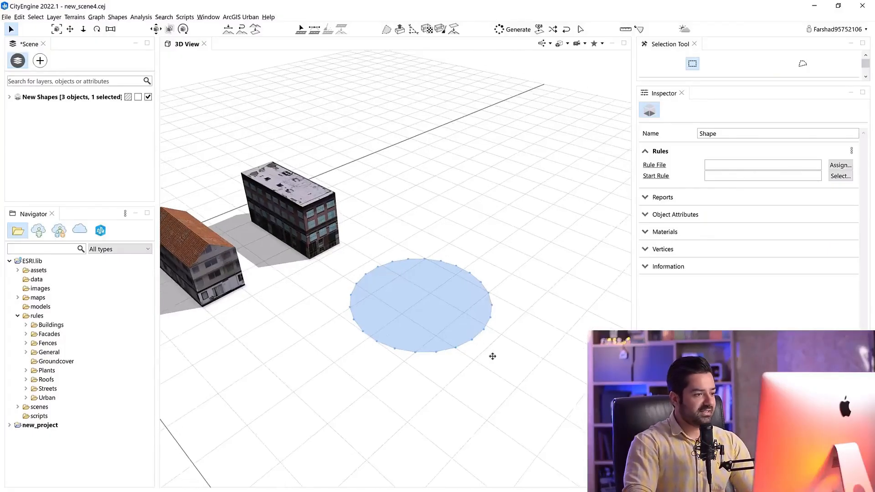
pyautogui.click(27, 371)
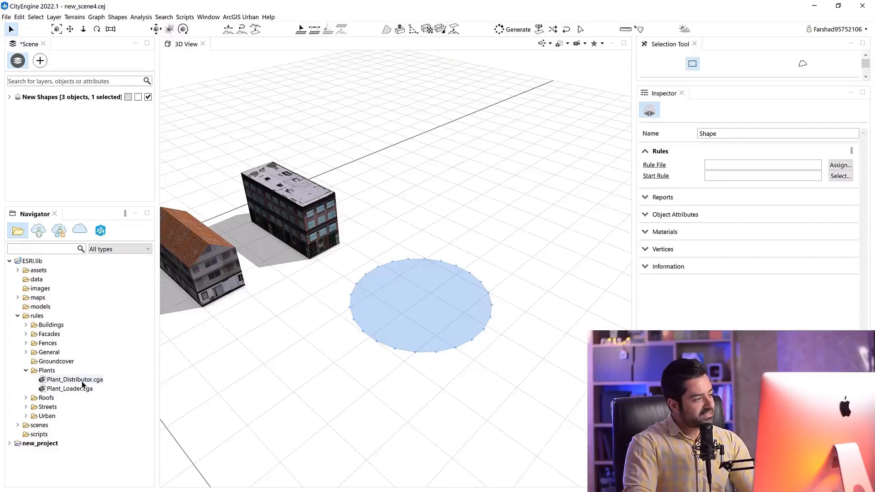
pyautogui.moveTo(82, 382); pyautogui.dragTo(421, 313)
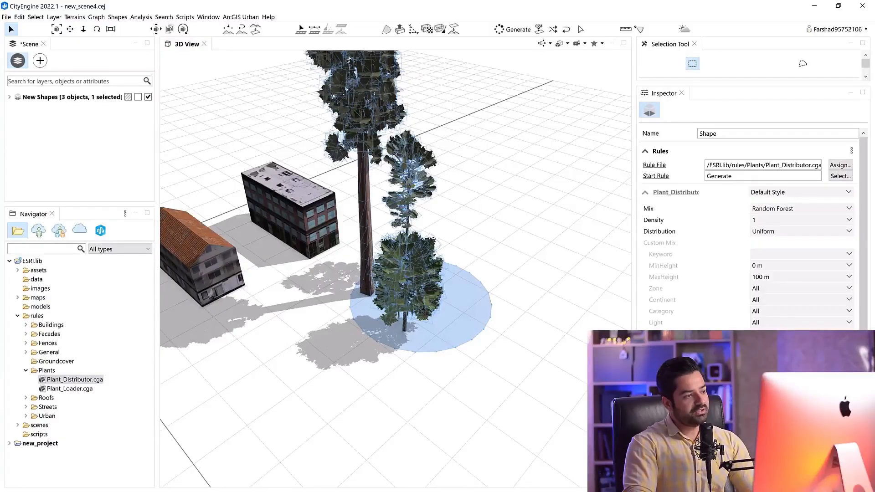
pyautogui.scroll(-5, 424, 303)
pyautogui.scroll(8, 423, 303)
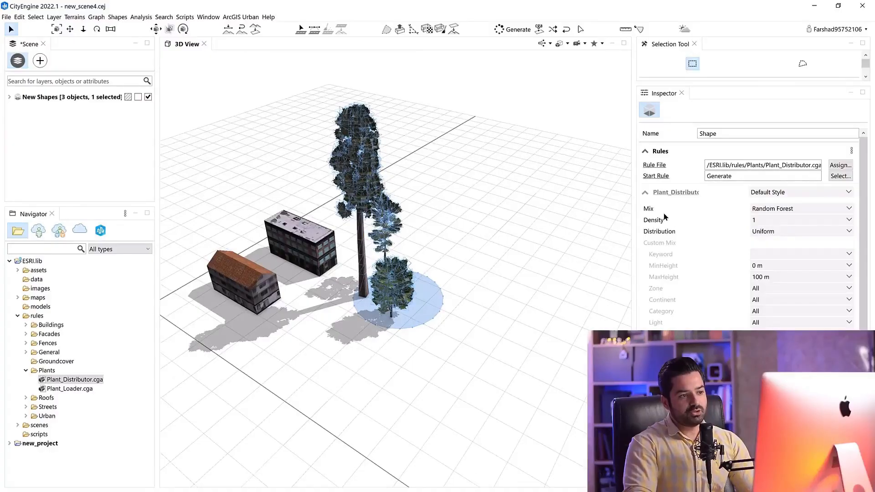
# Set the plant distribution's Mix to Zone 8 Trees
pyautogui.click(849, 210)
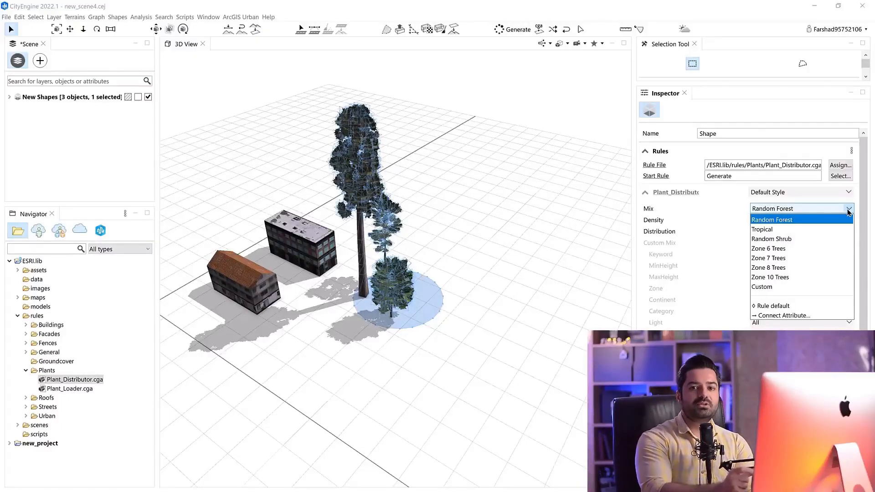
pyautogui.click(776, 268)
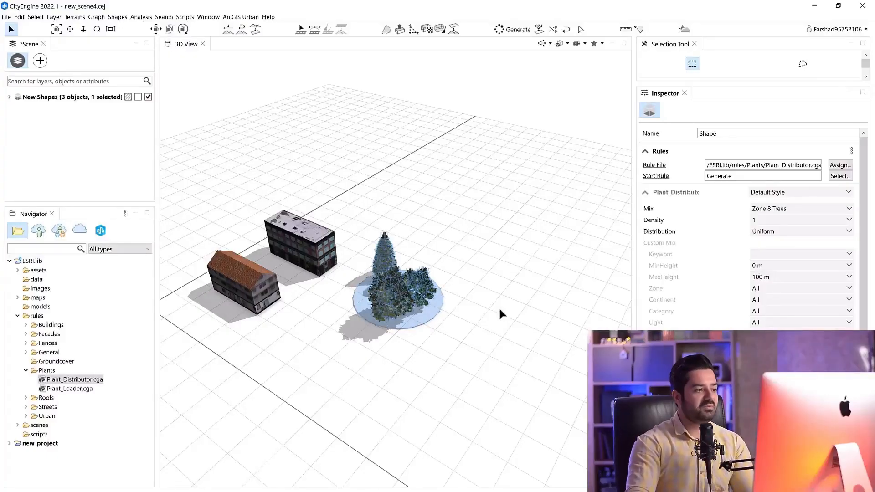
pyautogui.keyDown('alt'); pyautogui.moveTo(473, 314); pyautogui.dragTo(356, 345); pyautogui.keyUp('alt')
pyautogui.scroll(3, 356, 345)
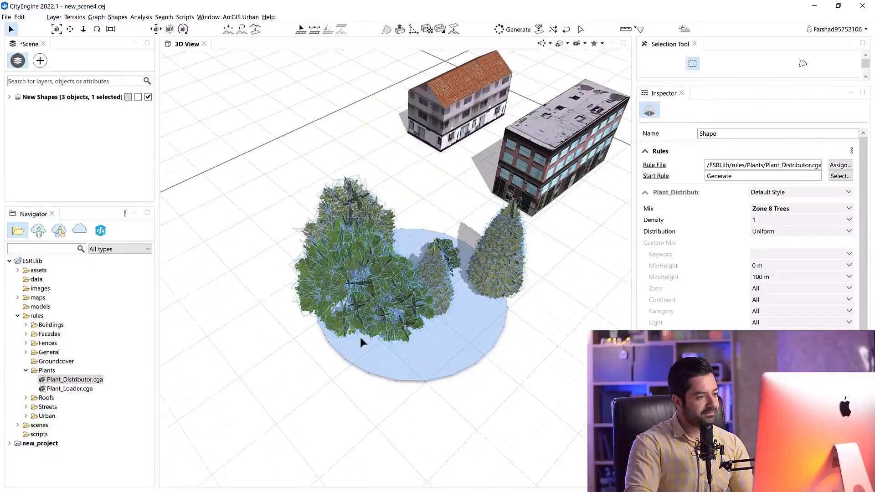
pyautogui.scroll(-3, 355, 346)
pyautogui.keyDown('alt'); pyautogui.moveTo(450, 311); pyautogui.dragTo(457, 319); pyautogui.keyUp('alt')
# Set the plant distribution's Density to 2
pyautogui.click(780, 219)
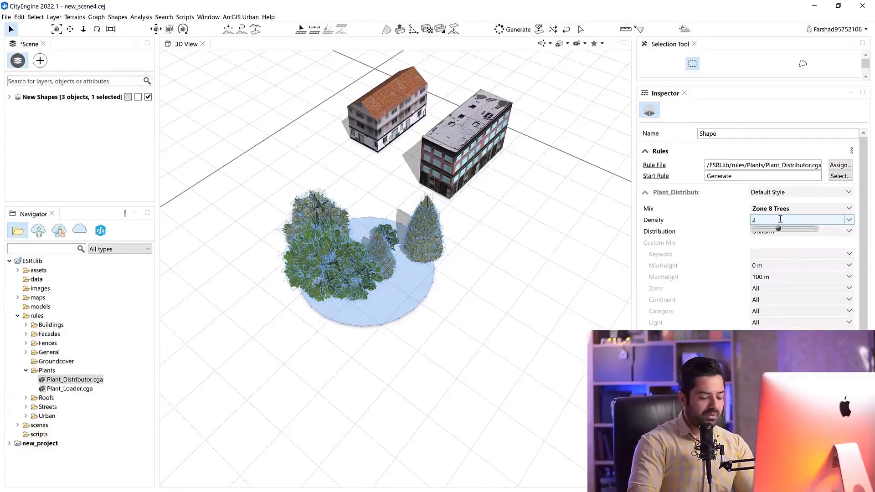
pyautogui.press('Return')
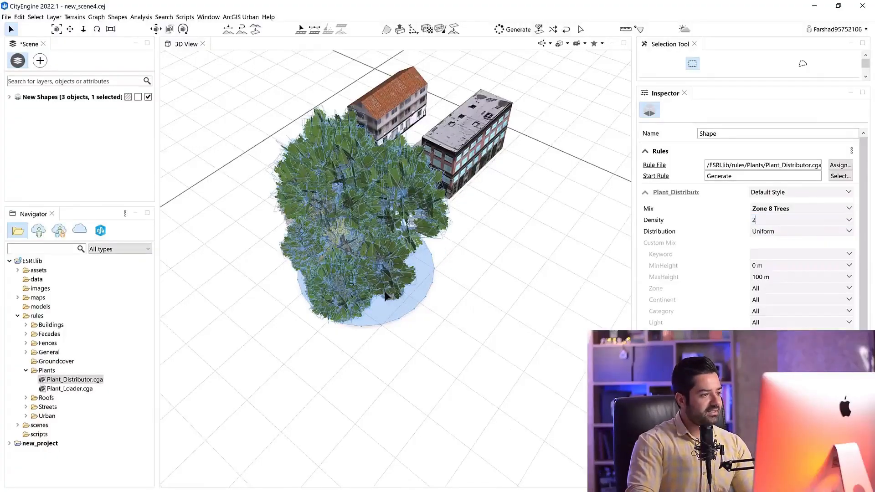
pyautogui.keyDown('alt'); pyautogui.moveTo(431, 337); pyautogui.dragTo(510, 317); pyautogui.keyUp('alt')
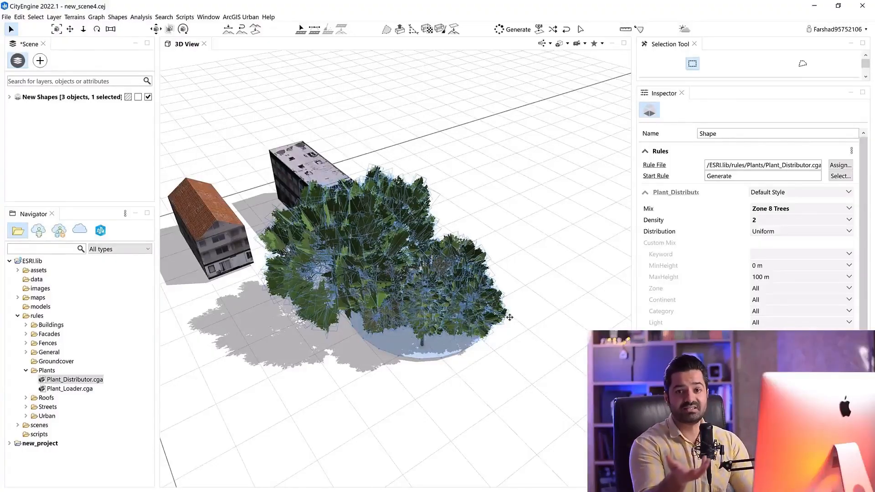
pyautogui.keyDown('alt'); pyautogui.moveTo(560, 365); pyautogui.dragTo(433, 340); pyautogui.keyUp('alt')
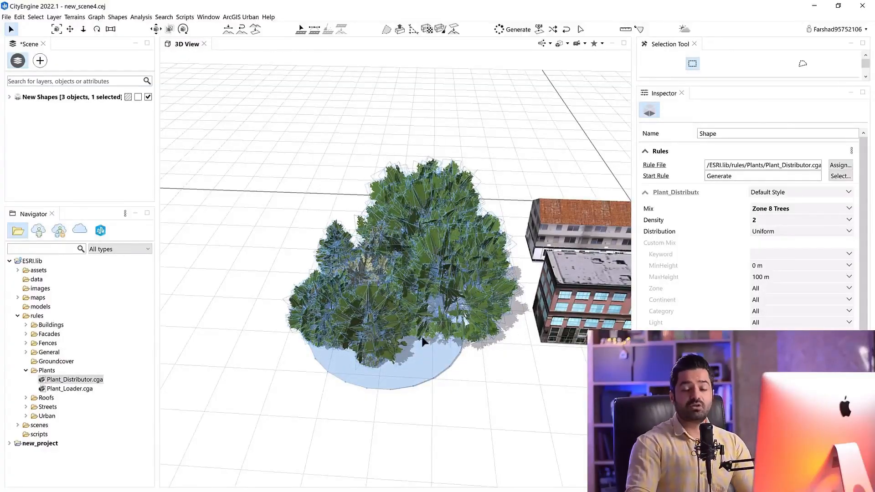
pyautogui.scroll(-3, 409, 338)
pyautogui.keyDown('alt'); pyautogui.moveTo(481, 333); pyautogui.dragTo(444, 326); pyautogui.keyUp('alt')
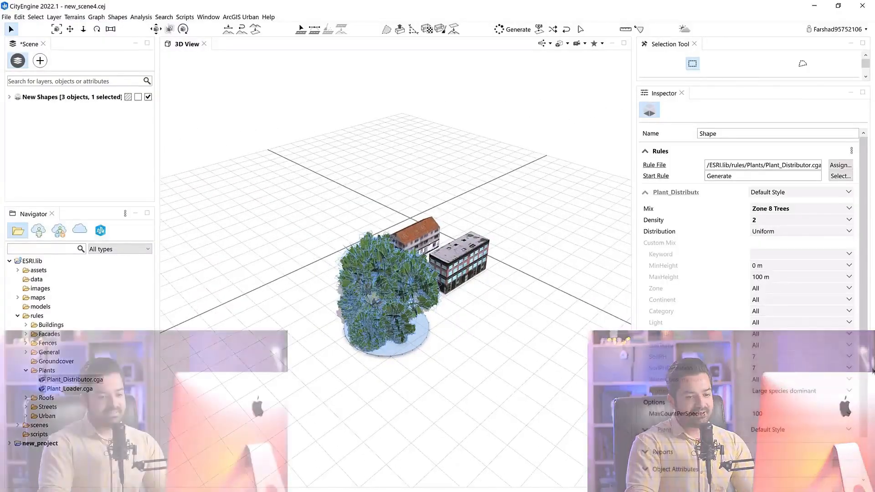
# Expand the Plant settings group of the circular shape's rule
pyautogui.scroll(-3, 634, 385)
pyautogui.click(645, 384)
pyautogui.scroll(-5, 861, 337)
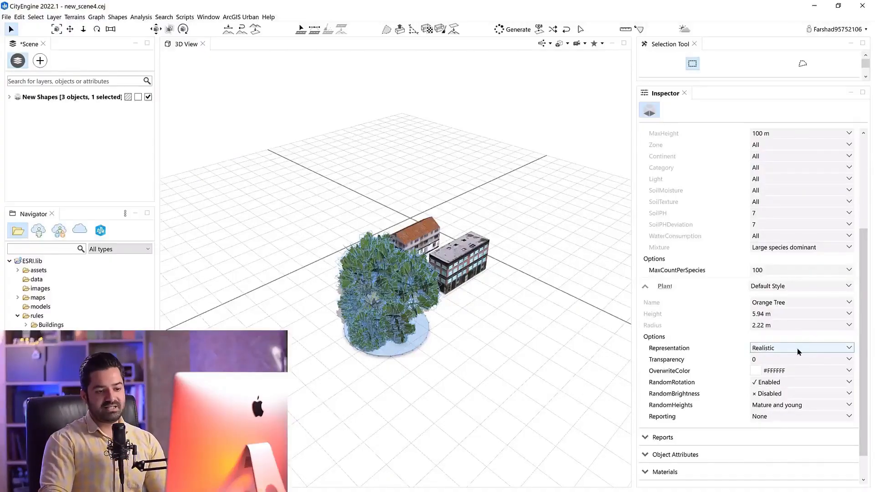
# Try the Schematic option for the plants' Representation and inspect the trees
pyautogui.click(847, 349)
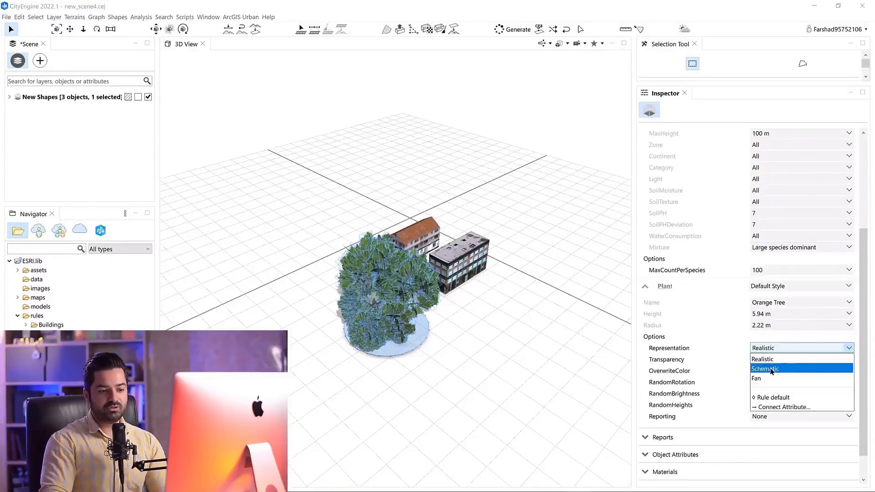
pyautogui.click(810, 369)
pyautogui.scroll(-5, 438, 336)
pyautogui.keyDown('alt'); pyautogui.moveTo(462, 367); pyautogui.dragTo(405, 315); pyautogui.keyUp('alt')
pyautogui.click(448, 275)
pyautogui.scroll(3, 449, 275)
pyautogui.click(407, 319)
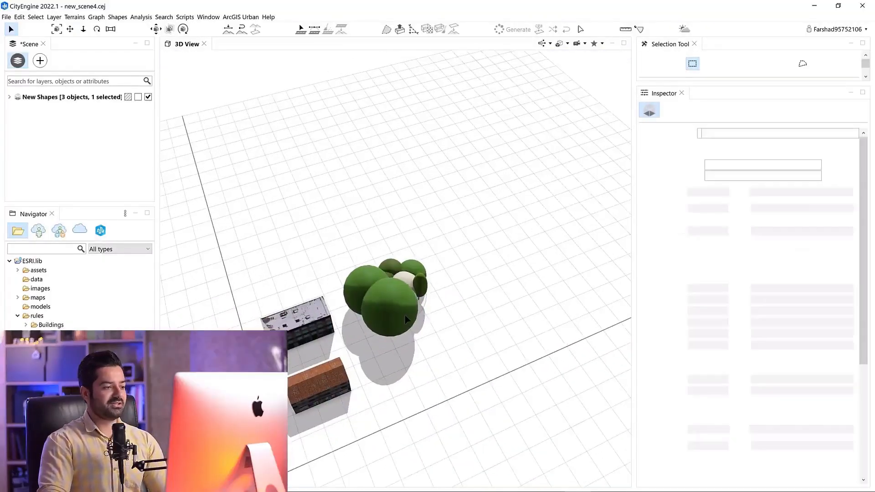
# Try the Fan option for the plants' Representation and inspect the trees up close
pyautogui.click(848, 348)
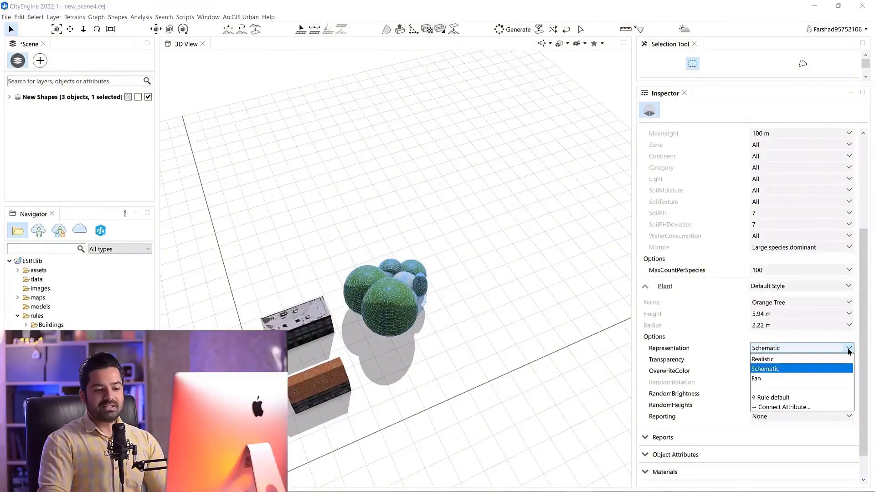
pyautogui.click(765, 379)
pyautogui.keyDown('alt'); pyautogui.moveTo(417, 354); pyautogui.dragTo(392, 346); pyautogui.keyUp('alt')
pyautogui.scroll(4, 365, 286)
pyautogui.scroll(-3, 382, 289)
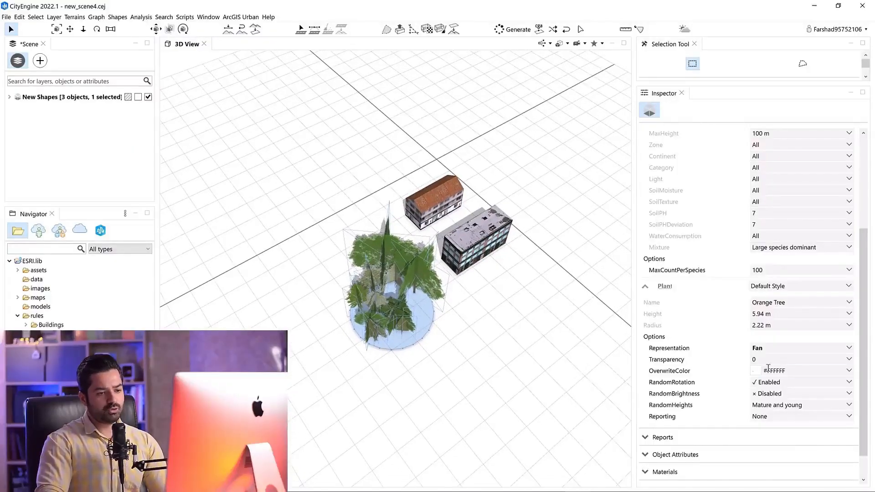
# Set the plants' Representation to Realistic and keep the circular shape selected
pyautogui.click(847, 348)
pyautogui.click(775, 359)
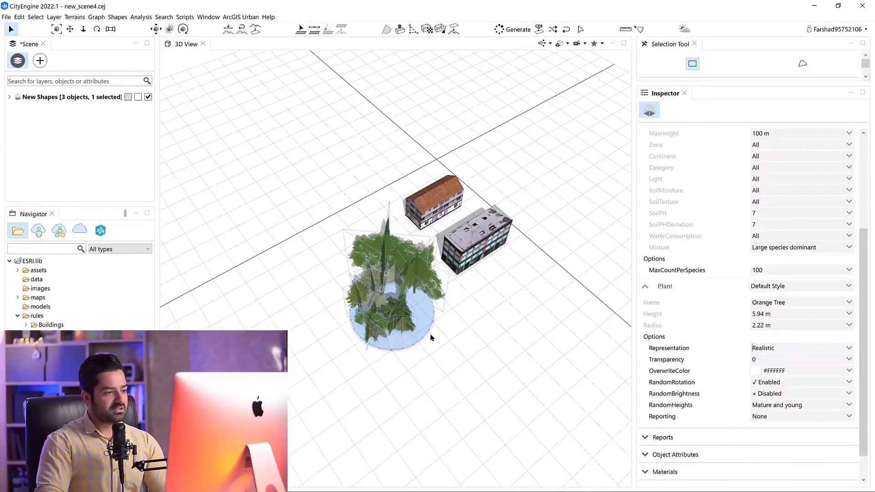
pyautogui.scroll(-3, 439, 339)
pyautogui.keyDown('alt'); pyautogui.moveTo(438, 340); pyautogui.dragTo(404, 327); pyautogui.keyUp('alt')
pyautogui.scroll(2, 437, 283)
pyautogui.click(439, 312)
pyautogui.scroll(2, 439, 312)
pyautogui.click(403, 326)
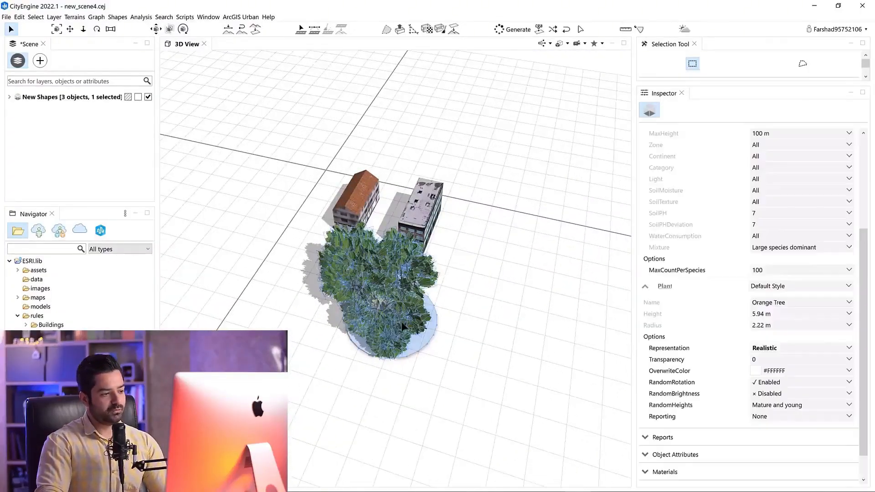
# Collapse the Plant settings group of the circular shape's rule and view the trees beside the two buildings
pyautogui.click(645, 287)
pyautogui.scroll(-2, 468, 299)
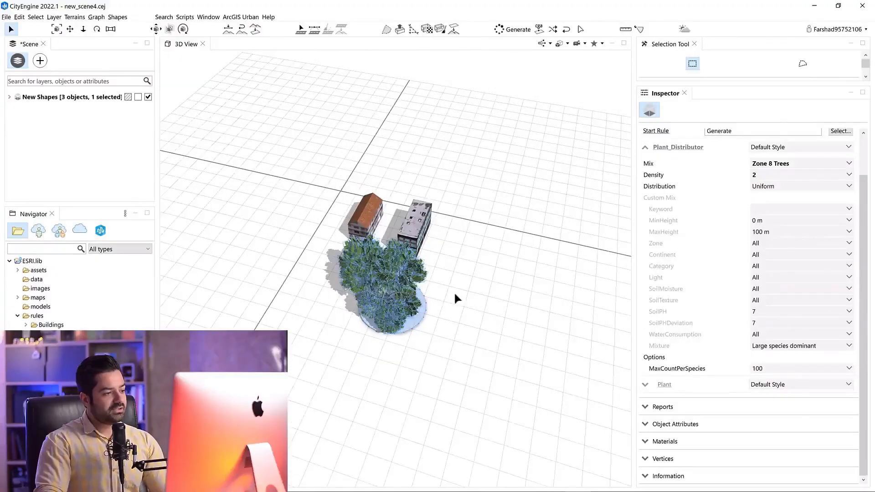
pyautogui.keyDown('alt'); pyautogui.moveTo(459, 313); pyautogui.dragTo(373, 333); pyautogui.keyUp('alt')
pyautogui.scroll(3, 417, 313)
pyautogui.keyDown('alt'); pyautogui.moveTo(401, 337); pyautogui.dragTo(419, 324, button='middle'); pyautogui.keyUp('alt')
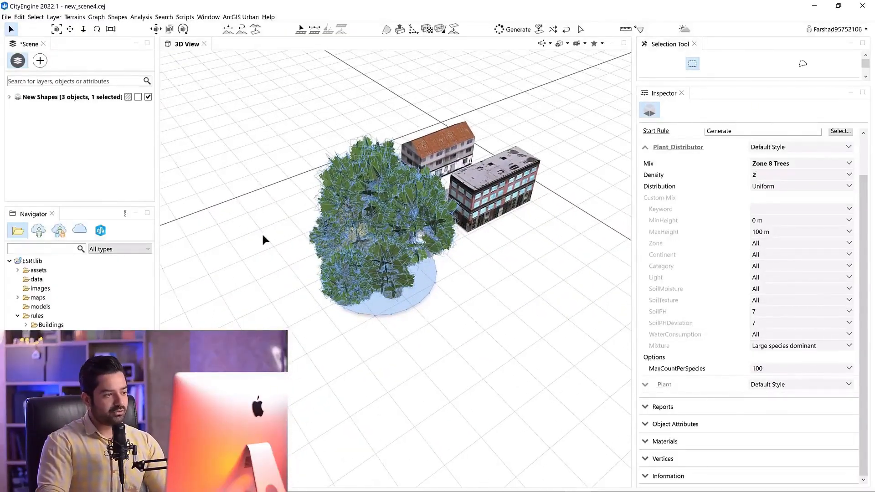
# Scale the circular planted shape up uniformly and check how its trees are redistributed
pyautogui.keyDown('alt'); pyautogui.moveTo(422, 312); pyautogui.dragTo(339, 236); pyautogui.keyUp('alt')
pyautogui.press('e')
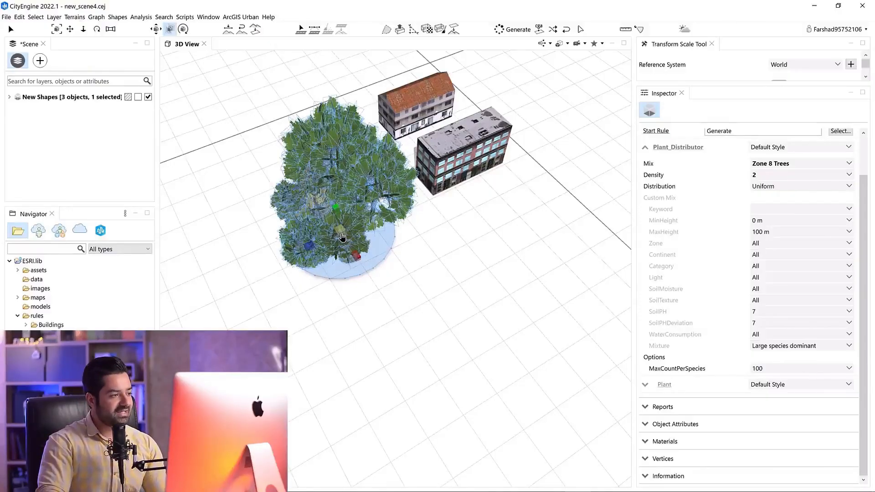
pyautogui.keyDown('alt'); pyautogui.moveTo(355, 273); pyautogui.dragTo(473, 332); pyautogui.keyUp('alt')
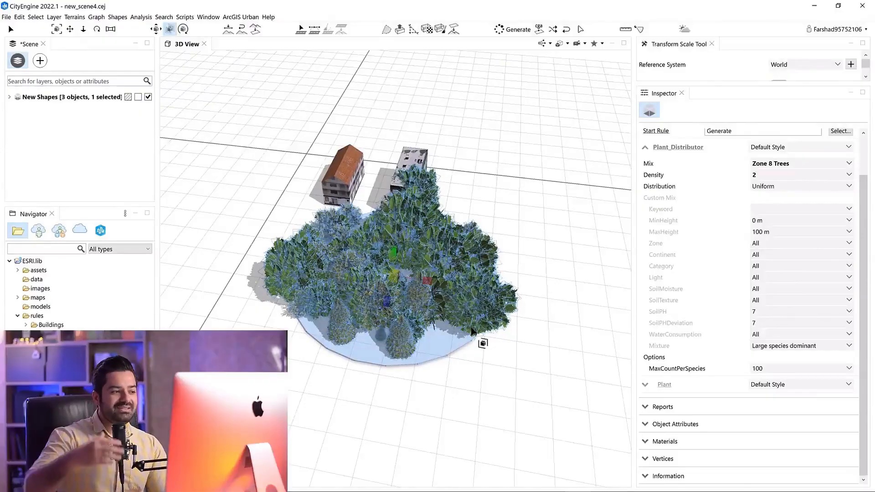
pyautogui.keyDown('alt'); pyautogui.moveTo(472, 331); pyautogui.dragTo(512, 343); pyautogui.keyUp('alt')
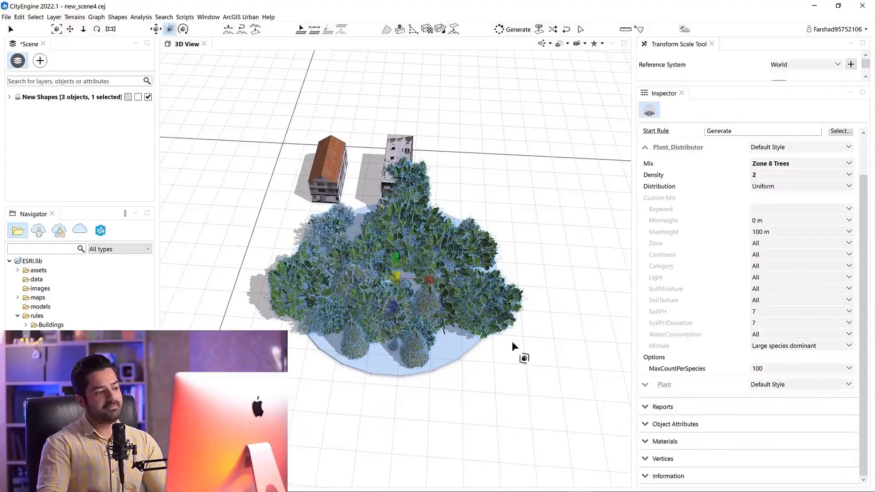
pyautogui.moveTo(512, 343); pyautogui.dragTo(487, 365, button='middle')
# Scale the circular planted shape back down uniformly so it covers a small area near the buildings
pyautogui.moveTo(394, 277); pyautogui.dragTo(409, 322)
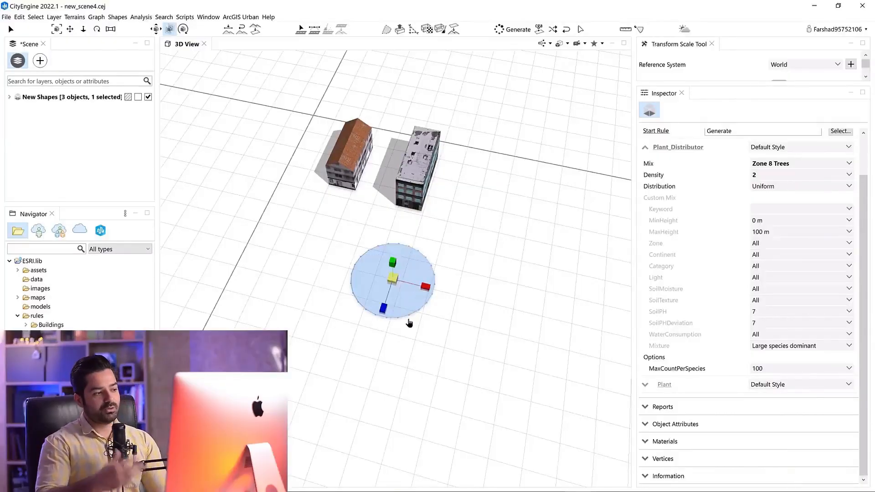
pyautogui.keyDown('alt'); pyautogui.moveTo(399, 288); pyautogui.dragTo(420, 292); pyautogui.keyUp('alt')
pyautogui.press('q')
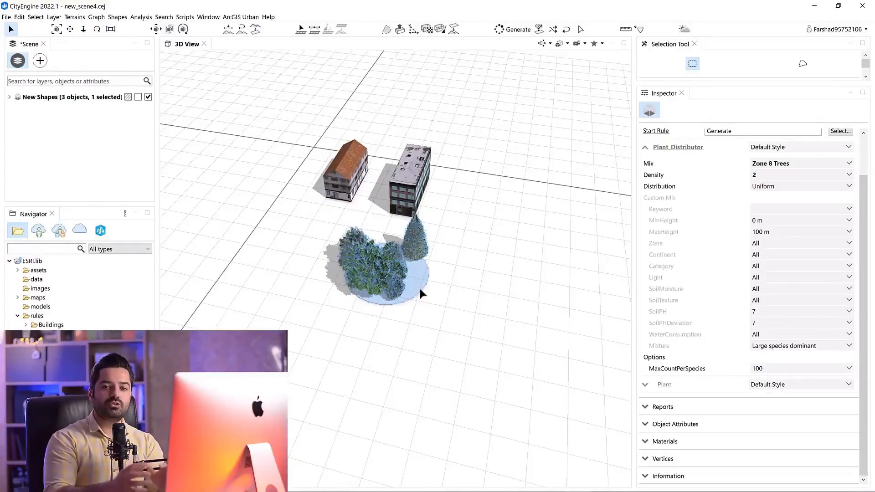
# Draw a single straight street segment beside the circular planted area with Polygonal Street Creation
pyautogui.moveTo(430, 308); pyautogui.dragTo(328, 336, button='middle')
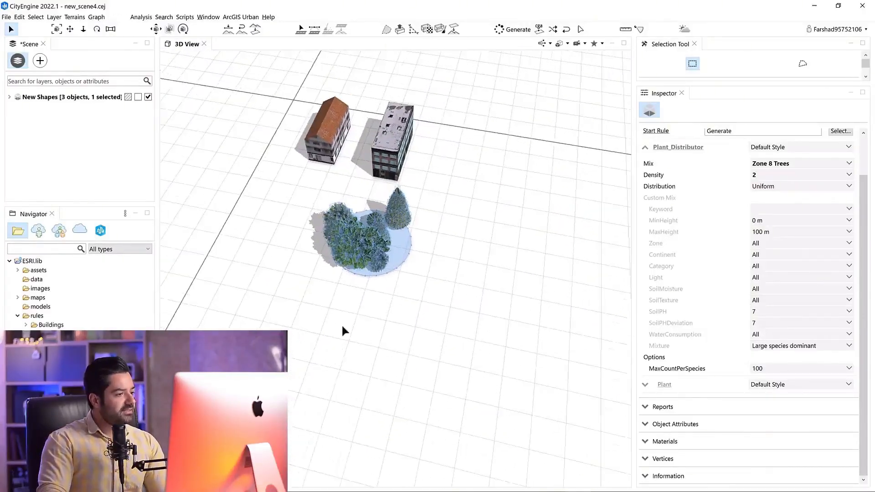
pyautogui.moveTo(397, 342); pyautogui.dragTo(395, 249, button='middle')
pyautogui.click(301, 29)
pyautogui.click(332, 275)
pyautogui.doubleClick(500, 257)
pyautogui.press('q')
pyautogui.moveTo(432, 319); pyautogui.dragTo(468, 346, button='middle')
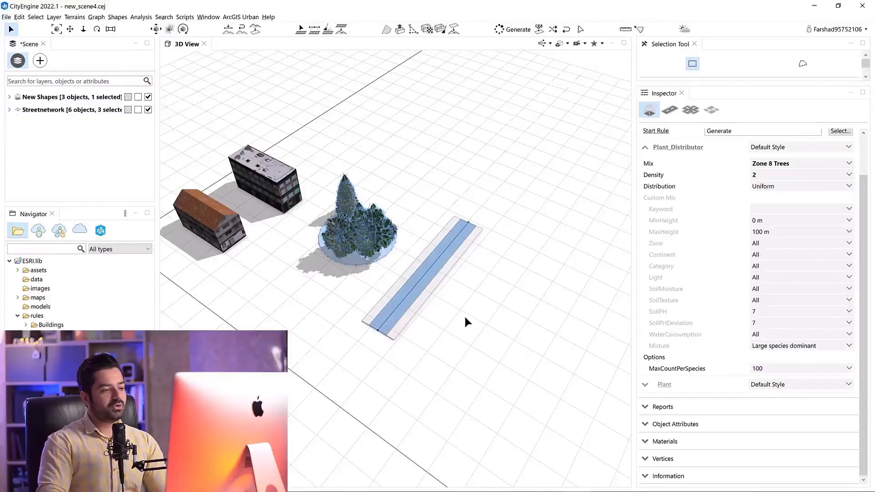
# Select the whole street segment and list the rule files in ESRI.lib's Streets rules folder
pyautogui.scroll(5, 465, 319)
pyautogui.moveTo(470, 312); pyautogui.dragTo(466, 240, button='middle')
pyautogui.moveTo(482, 142); pyautogui.dragTo(361, 384)
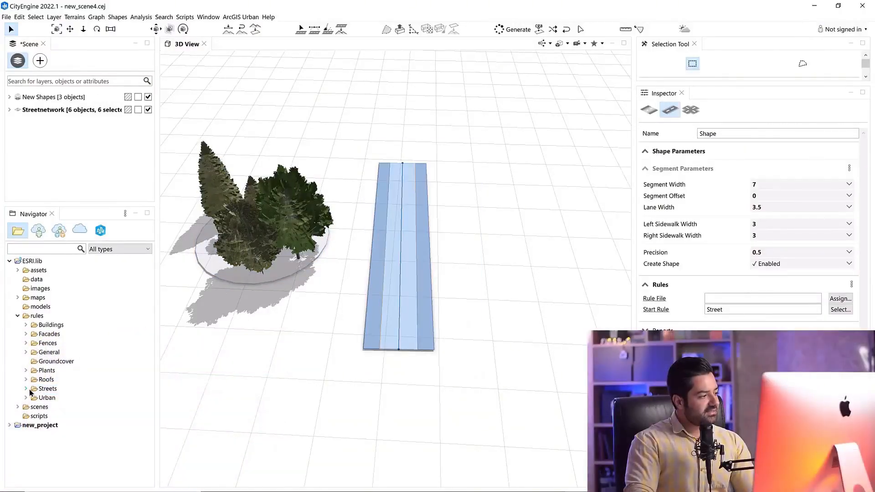
pyautogui.click(28, 389)
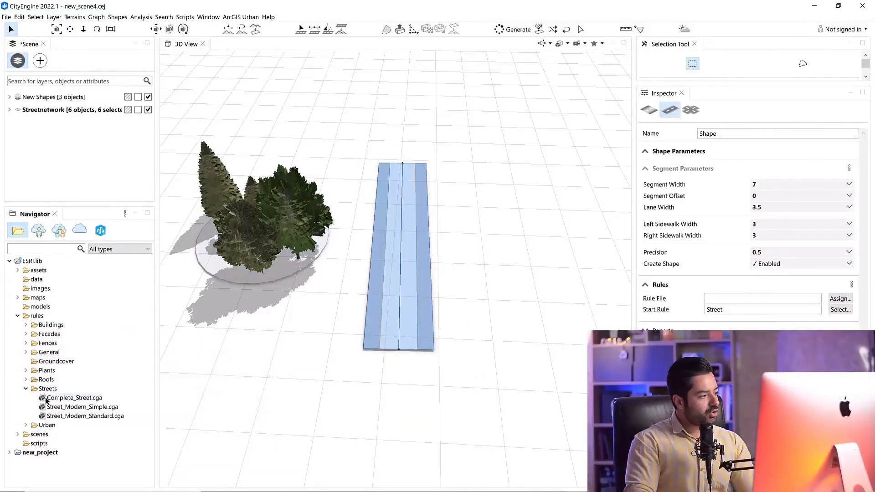
pyautogui.click(87, 400)
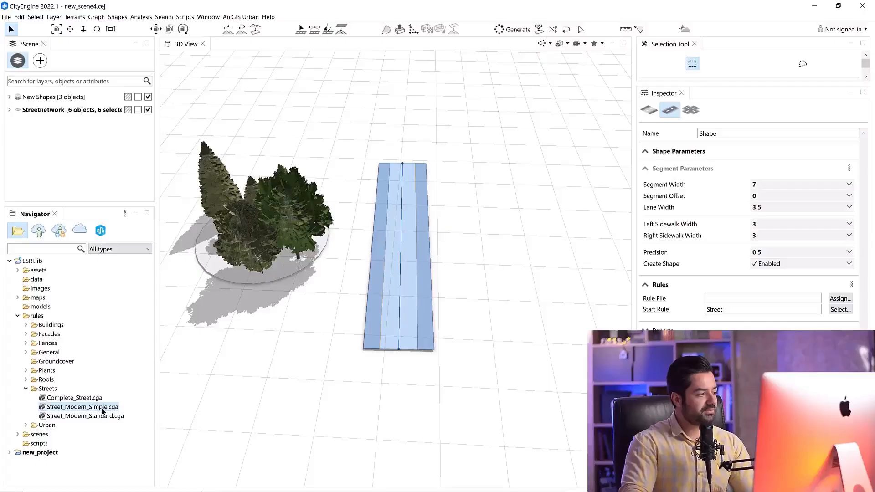
# Assign the Street_Modern_Simple.cga rule to the selected street and its sidewalks, and select the carriageway
pyautogui.moveTo(102, 411); pyautogui.dragTo(401, 299)
pyautogui.moveTo(476, 135); pyautogui.dragTo(358, 372)
pyautogui.moveTo(103, 409); pyautogui.dragTo(453, 356)
pyautogui.click(417, 368)
pyautogui.scroll(3, 387, 279)
pyautogui.keyDown('alt'); pyautogui.moveTo(387, 279); pyautogui.dragTo(411, 328); pyautogui.keyUp('alt')
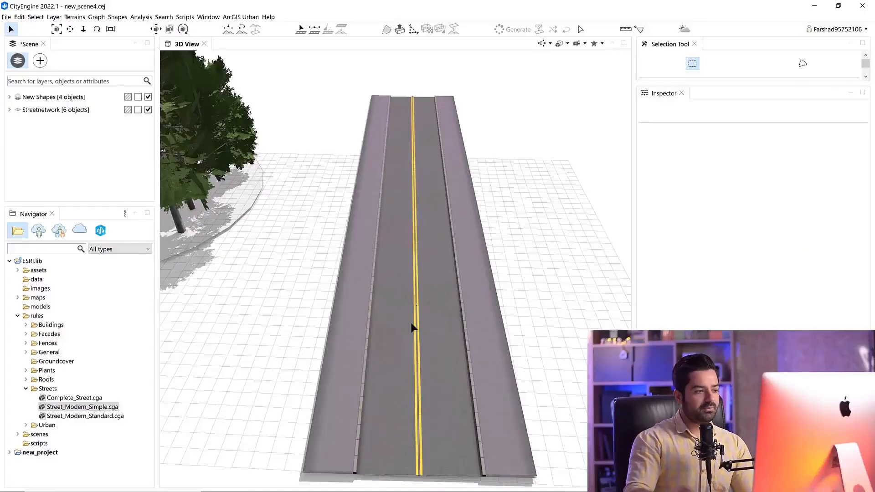
pyautogui.scroll(-4, 412, 327)
pyautogui.click(407, 315)
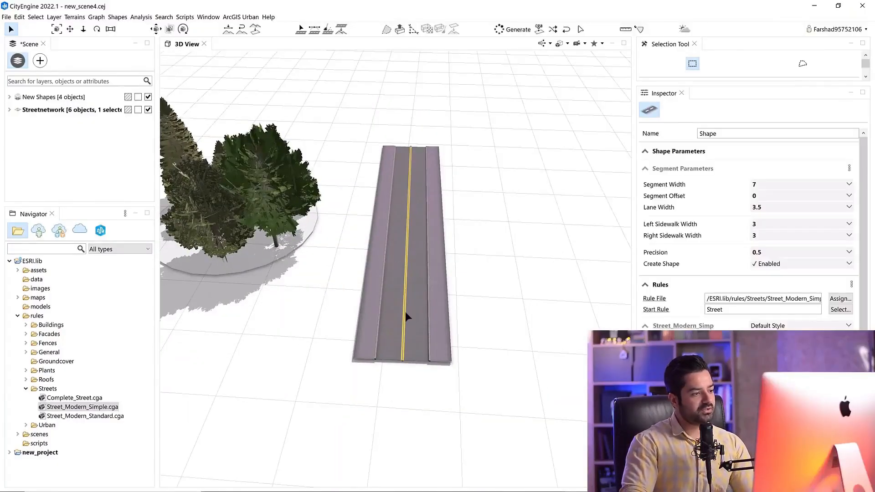
pyautogui.keyDown('alt'); pyautogui.moveTo(417, 321); pyautogui.dragTo(429, 302, button='middle'); pyautogui.keyUp('alt')
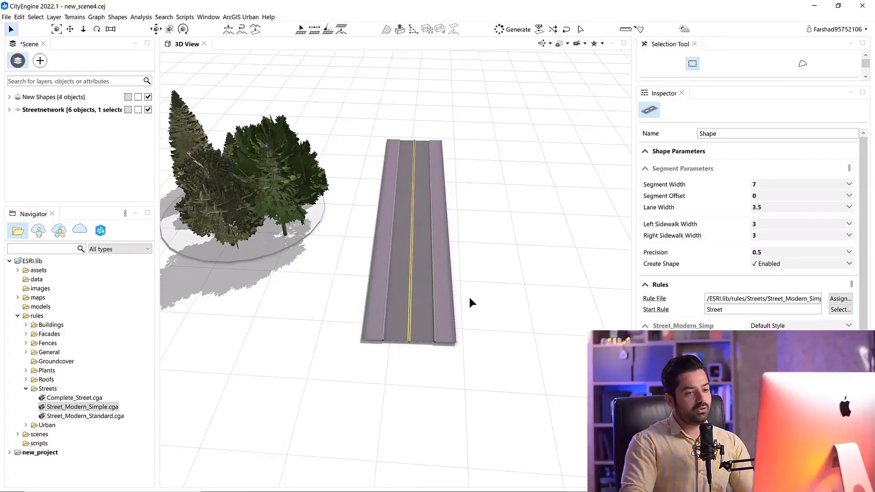
# Try a Segment Width of 12 for the street and inspect the lane markings up close
pyautogui.click(762, 186)
pyautogui.click(762, 184)
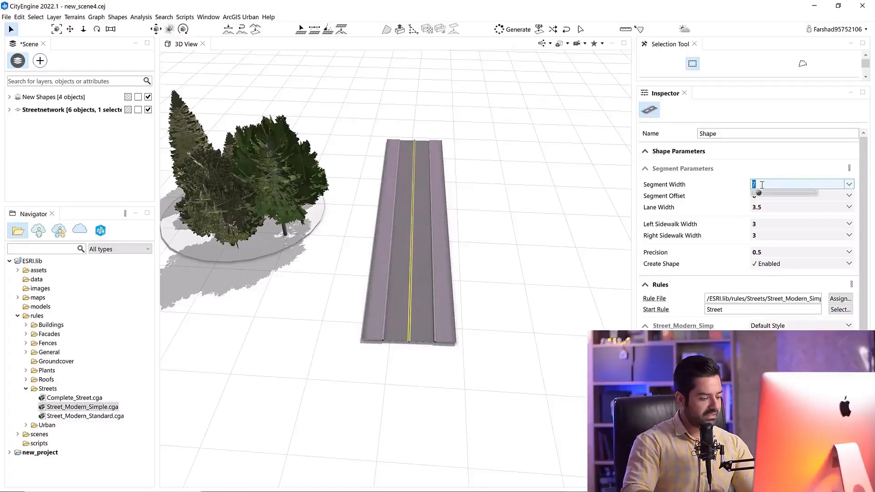
pyautogui.write('12')
pyautogui.press('Return')
pyautogui.keyDown('alt'); pyautogui.moveTo(379, 303); pyautogui.dragTo(409, 295); pyautogui.keyUp('alt')
pyautogui.scroll(5, 396, 268)
pyautogui.keyDown('alt'); pyautogui.moveTo(401, 288); pyautogui.dragTo(377, 262, button='middle'); pyautogui.keyUp('alt')
pyautogui.moveTo(383, 286)
pyautogui.keyDown('alt'); pyautogui.mouseDown()
pyautogui.moveTo(377, 312)
pyautogui.moveTo(382, 281)
pyautogui.mouseUp(); pyautogui.keyUp('alt')
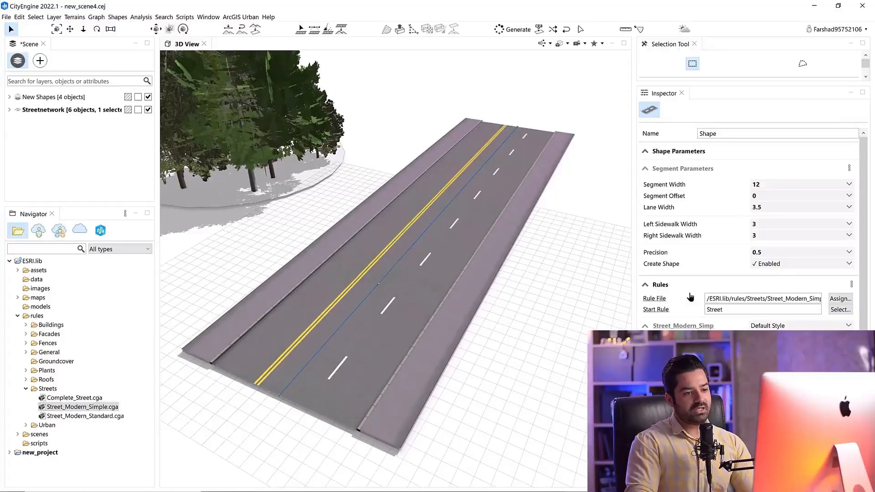
# Set the street's Segment Width to 15 and inspect the resulting lanes
pyautogui.click(769, 184)
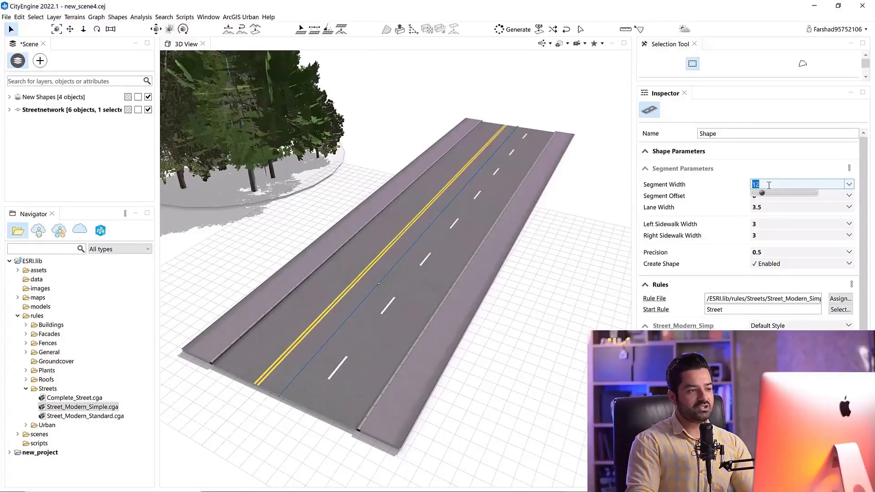
pyautogui.write('1')
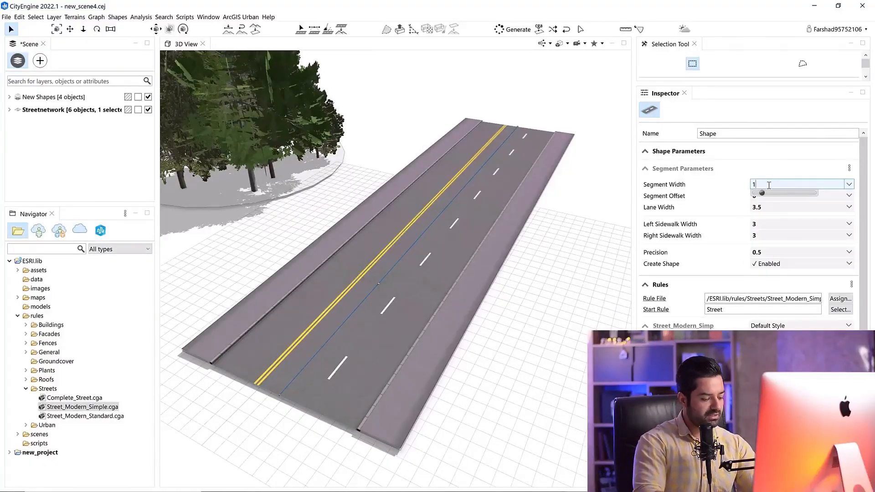
pyautogui.press('Return')
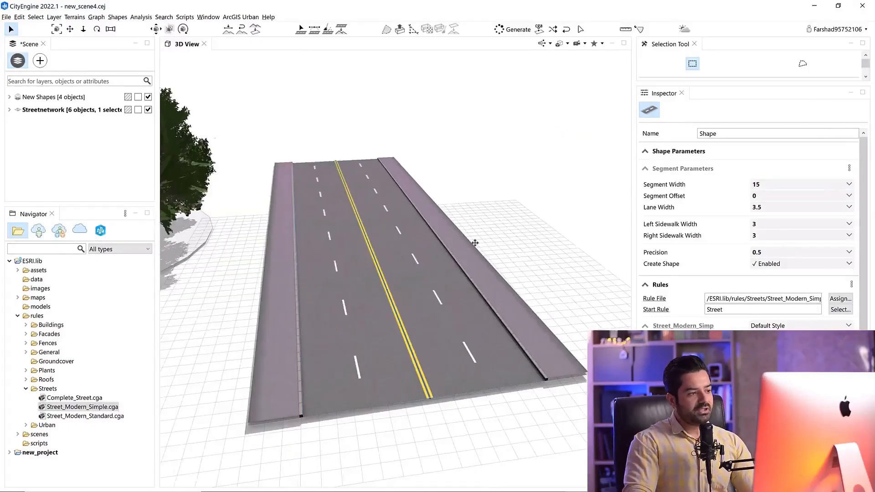
pyautogui.moveTo(472, 242); pyautogui.dragTo(510, 246, button='middle')
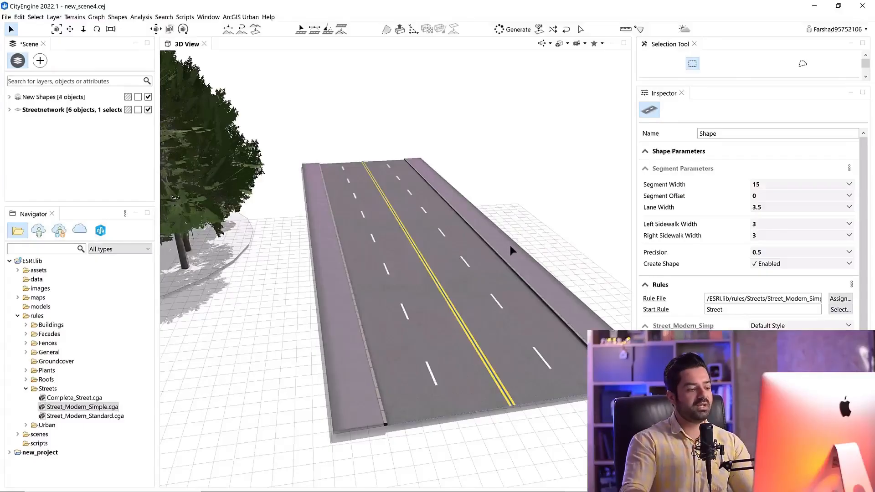
pyautogui.keyDown('alt'); pyautogui.moveTo(510, 245); pyautogui.dragTo(434, 276); pyautogui.keyUp('alt')
pyautogui.scroll(-3, 469, 296)
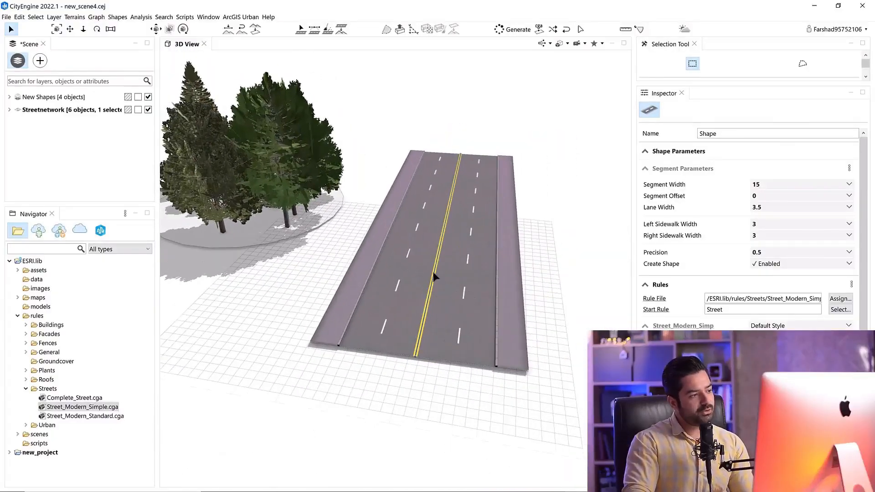
# Set both the Left Sidewalk Width and the Right Sidewalk Width of the street to 5
pyautogui.click(765, 224)
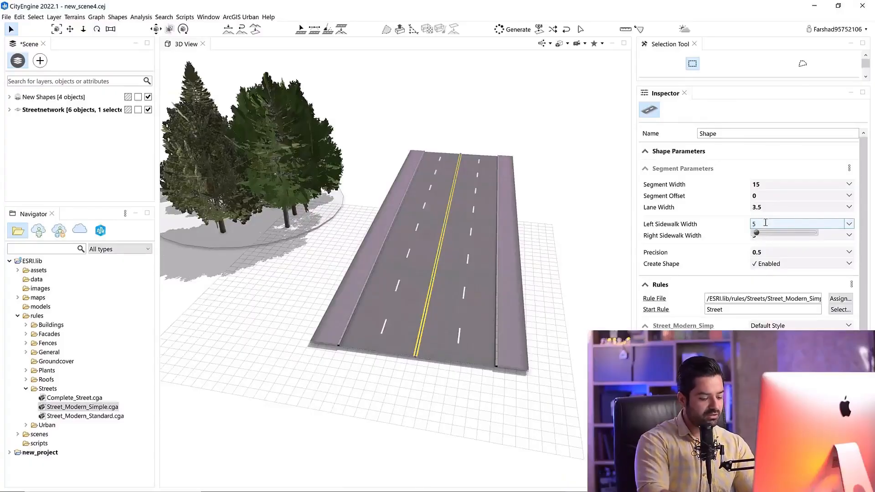
pyautogui.press('Return')
pyautogui.click(761, 234)
pyautogui.write('5')
pyautogui.press('Return')
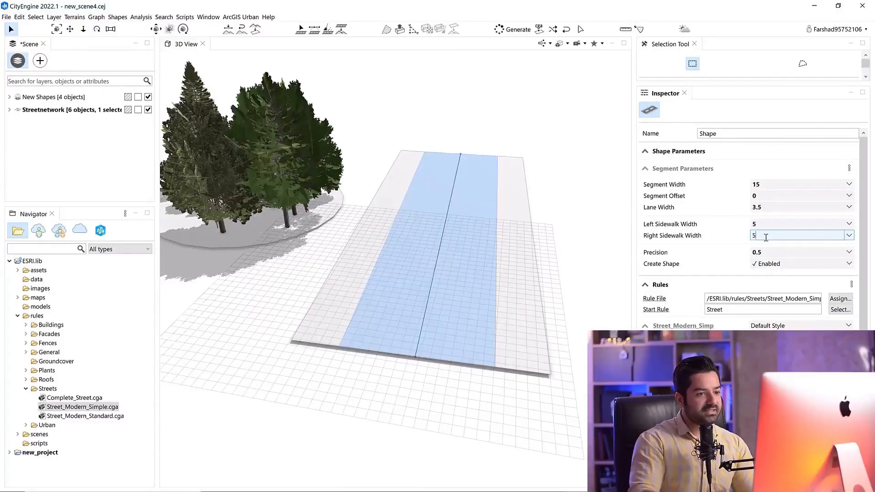
pyautogui.keyDown('alt'); pyautogui.moveTo(410, 277); pyautogui.dragTo(391, 275); pyautogui.keyUp('alt')
pyautogui.scroll(-3, 396, 273)
pyautogui.scroll(-5, 410, 278)
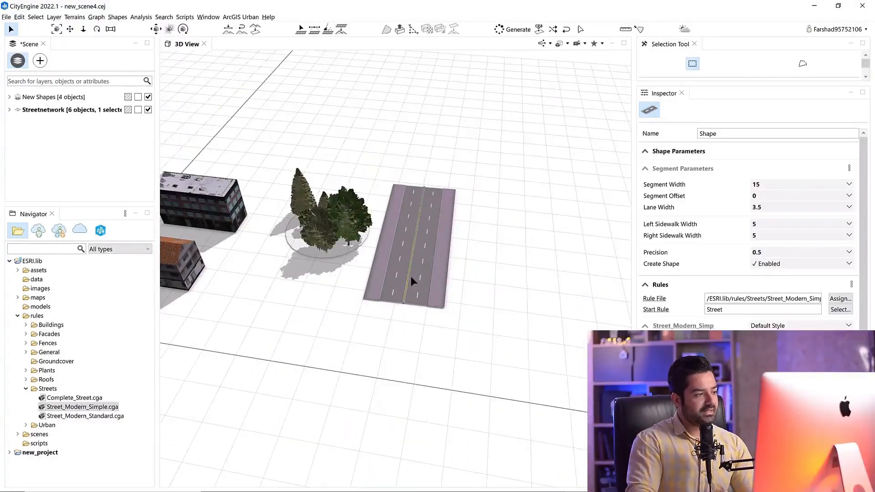
# Collapse the Streets and rules folders of ESRI.lib and view the whole scene
pyautogui.click(26, 389)
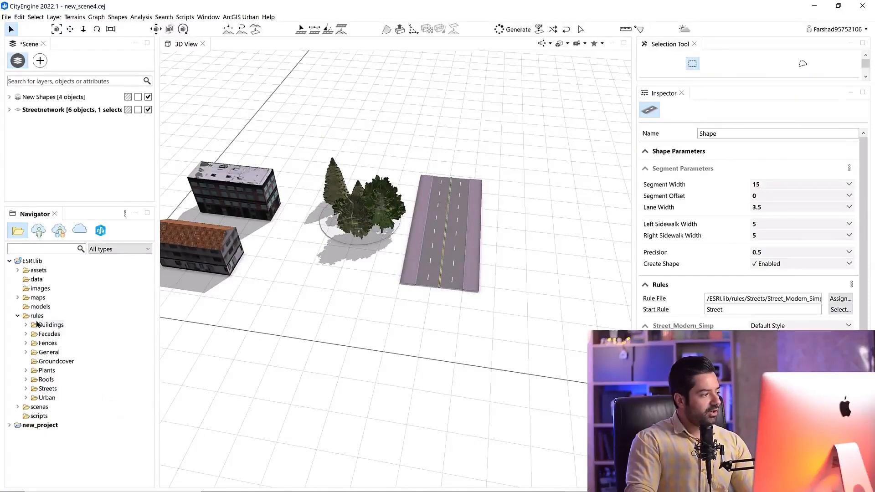
pyautogui.click(17, 316)
pyautogui.moveTo(479, 353); pyautogui.dragTo(397, 348, button='right')
pyautogui.scroll(-3, 396, 348)
pyautogui.moveTo(395, 351); pyautogui.dragTo(358, 377, button='middle')
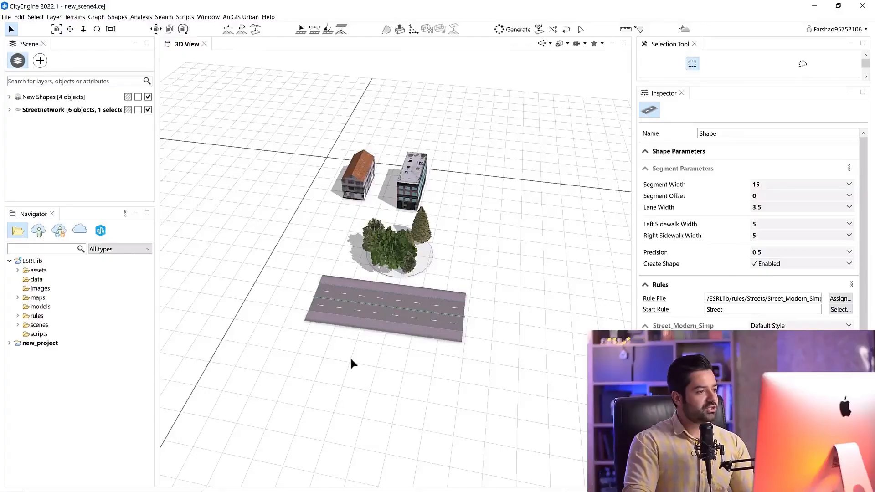
# Select the buildings, the planted circle and the street together and delete them all
pyautogui.scroll(-2, 362, 376)
pyautogui.moveTo(508, 186); pyautogui.dragTo(303, 377)
pyautogui.press('Delete')
# Draw a closed rectangular street loop enclosing a block of lots on the empty ground
pyautogui.moveTo(303, 380)
pyautogui.mouseDown(button='right')
pyautogui.moveTo(377, 328)
pyautogui.moveTo(355, 322)
pyautogui.moveTo(319, 336)
pyautogui.moveTo(359, 283)
pyautogui.moveTo(357, 299)
pyautogui.mouseUp(button='right')
pyautogui.click(300, 29)
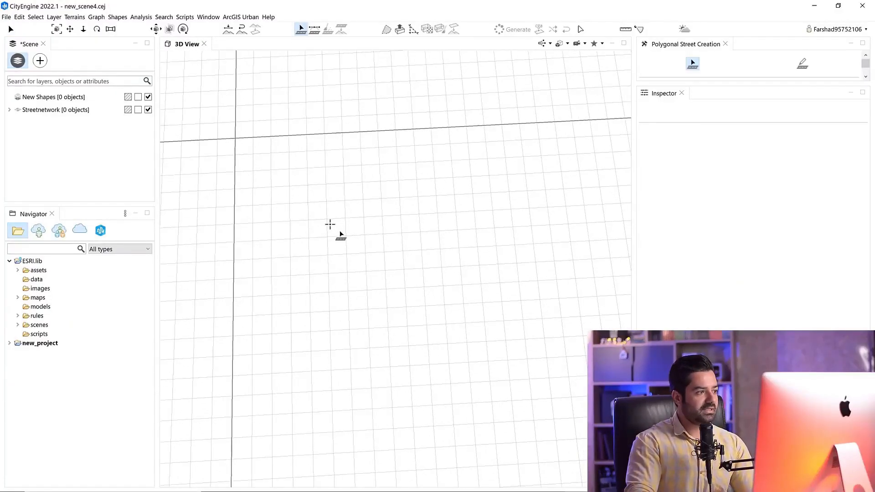
pyautogui.click(326, 217)
pyautogui.doubleClick(538, 208)
pyautogui.moveTo(537, 260); pyautogui.dragTo(464, 263, button='middle')
pyautogui.hotkey('ctrl', 'z')
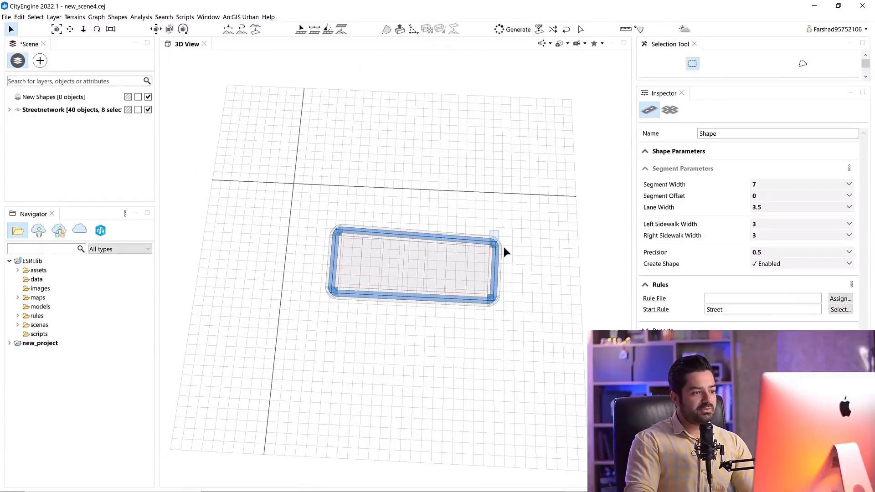
# Nudge the upper corner node at one end of the rectangular street loop and select the lower corner node there
pyautogui.click(501, 244)
pyautogui.press('d')
pyautogui.moveTo(493, 249); pyautogui.dragTo(495, 244)
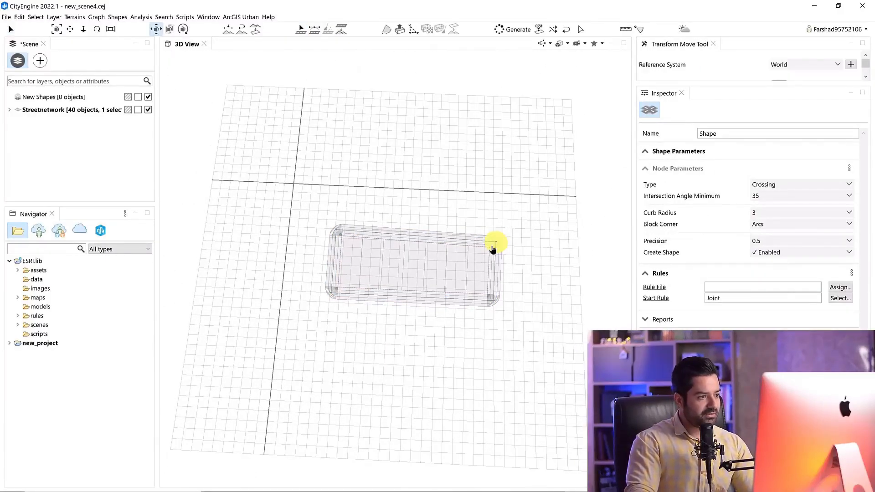
pyautogui.click(494, 297)
pyautogui.moveTo(412, 319); pyautogui.dragTo(395, 329, button='middle')
# Hide the ground grid in the 3D view around the street loop
pyautogui.press('q')
pyautogui.press('d')
pyautogui.press('g')
pyautogui.moveTo(408, 280); pyautogui.dragTo(374, 285, button='middle')
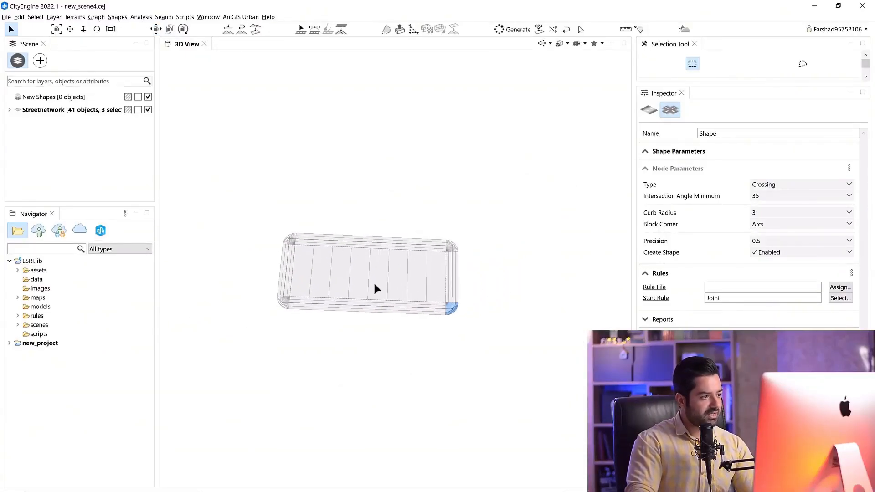
pyautogui.scroll(3, 375, 279)
pyautogui.scroll(-2, 382, 293)
# Select the lower long street of the rectangular loop with its corners and move it outward to deepen the block
pyautogui.moveTo(262, 290); pyautogui.dragTo(516, 367)
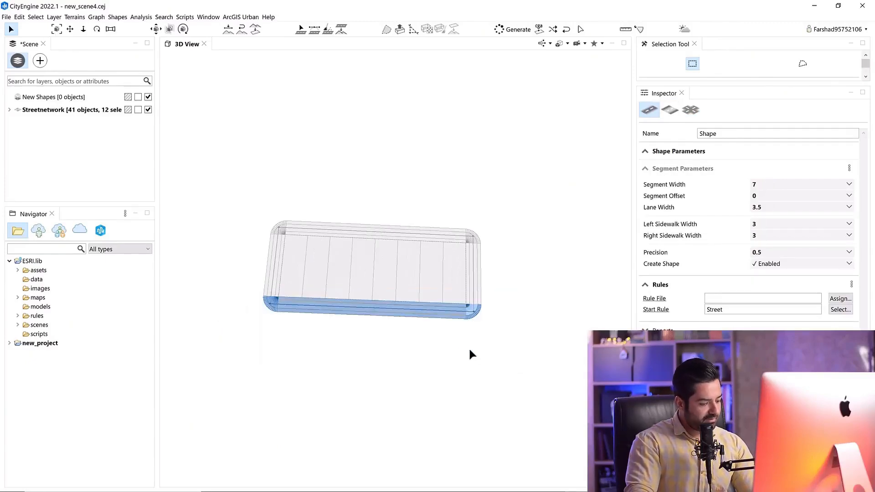
pyautogui.press('w')
pyautogui.moveTo(355, 353); pyautogui.dragTo(398, 291, button='middle')
pyautogui.moveTo(412, 276); pyautogui.dragTo(410, 325)
# Select the short end street on the loop's right side with its corners and move it outward to lengthen the block
pyautogui.moveTo(480, 268); pyautogui.dragTo(442, 274, button='middle')
pyautogui.moveTo(453, 165); pyautogui.dragTo(504, 347)
pyautogui.press('q')
pyautogui.press('w')
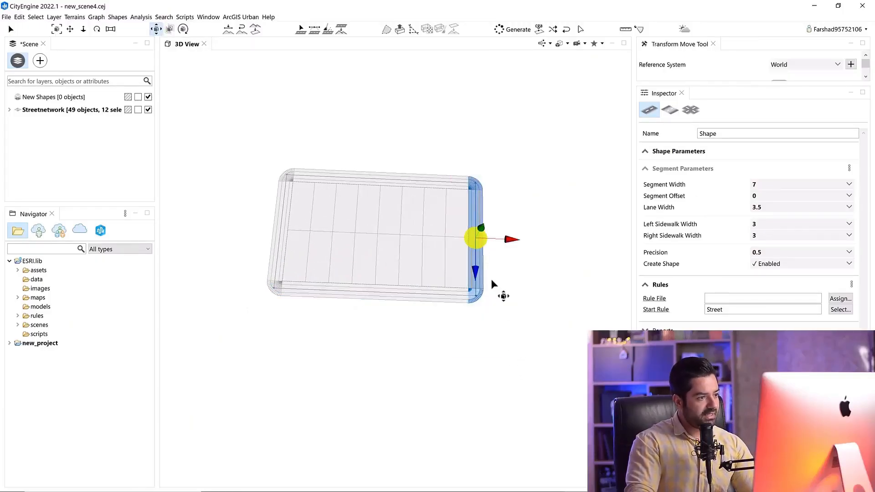
pyautogui.moveTo(509, 238); pyautogui.dragTo(602, 245)
# Select the upper long street of the loop with its corners and move it outward to enlarge the block
pyautogui.scroll(-3, 395, 266)
pyautogui.moveTo(459, 292); pyautogui.dragTo(438, 312, button='middle')
pyautogui.moveTo(269, 202); pyautogui.dragTo(547, 260)
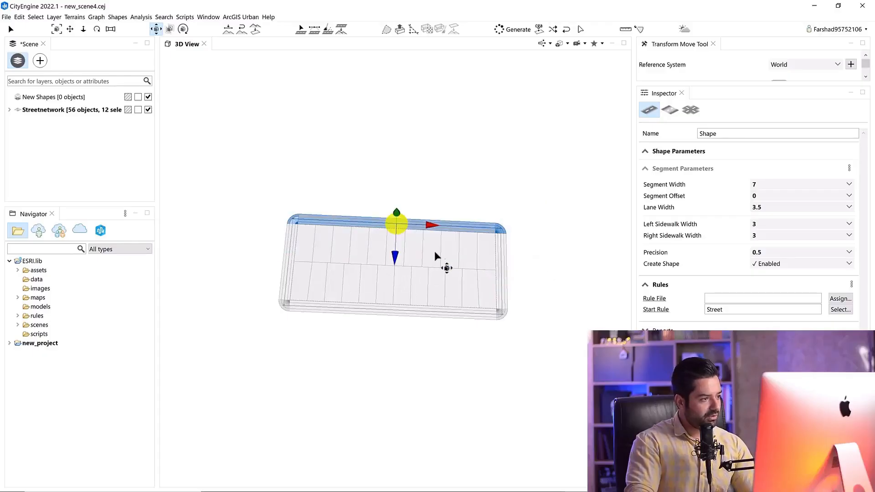
pyautogui.moveTo(400, 265); pyautogui.dragTo(392, 223)
# Draw a polygonal street across the middle of the block, connecting its two short end streets
pyautogui.click(301, 29)
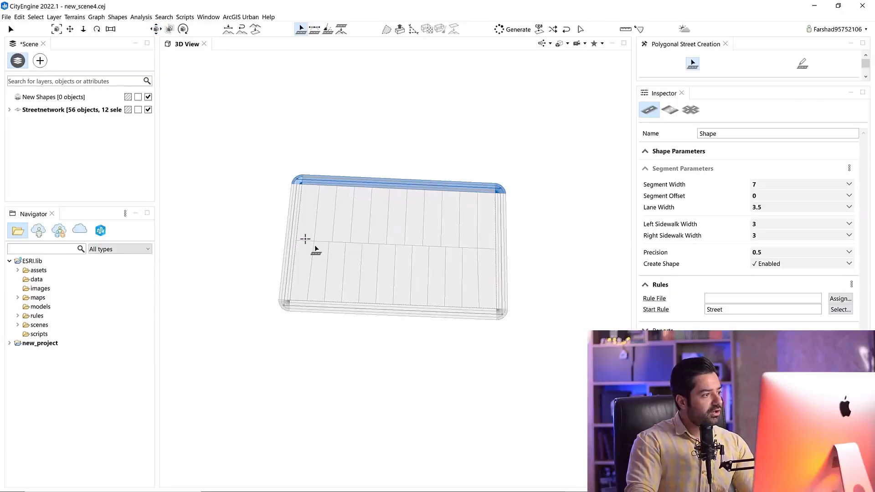
pyautogui.moveTo(304, 251)
pyautogui.keyDown('alt'); pyautogui.mouseDown()
pyautogui.moveTo(324, 290)
pyautogui.moveTo(308, 260)
pyautogui.mouseUp(); pyautogui.keyUp('alt')
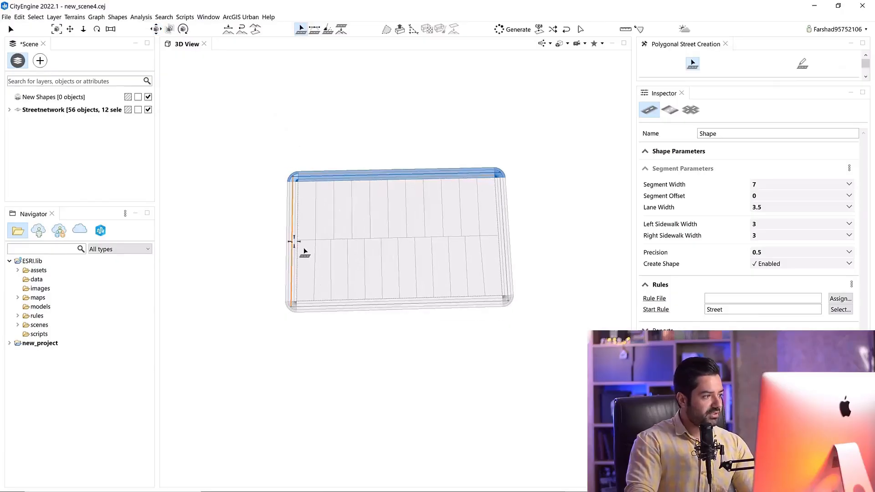
pyautogui.click(303, 249)
pyautogui.doubleClick(503, 236)
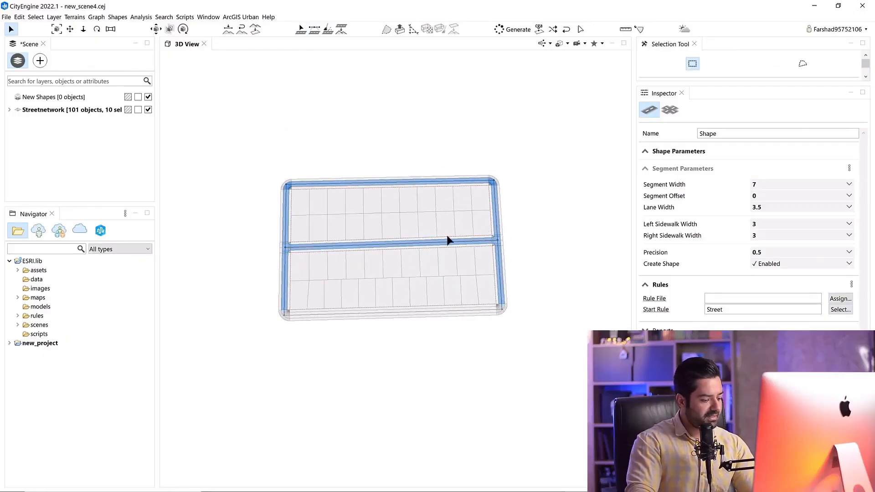
# Draw two parallel cross streets between the upper and lower long streets to divide the area into six blocks
pyautogui.press('g')
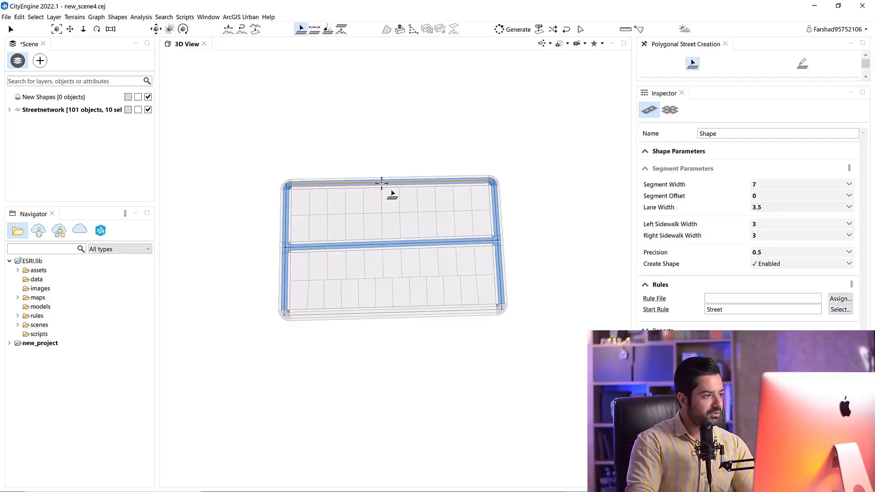
pyautogui.click(375, 183)
pyautogui.click(376, 314)
pyautogui.click(418, 184)
pyautogui.click(432, 321)
pyautogui.press('q')
pyautogui.scroll(3, 413, 283)
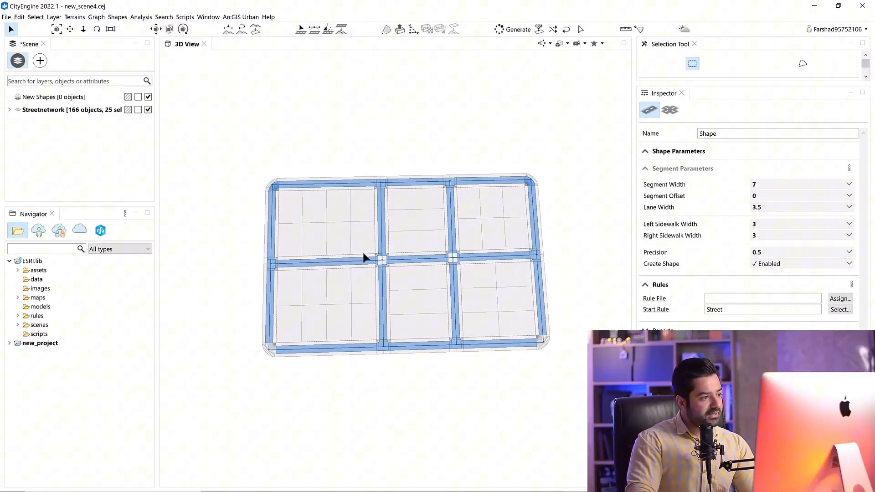
# Set the subdivision type of the two blocks on the left side of the network to Offset Subdivision
pyautogui.click(359, 252)
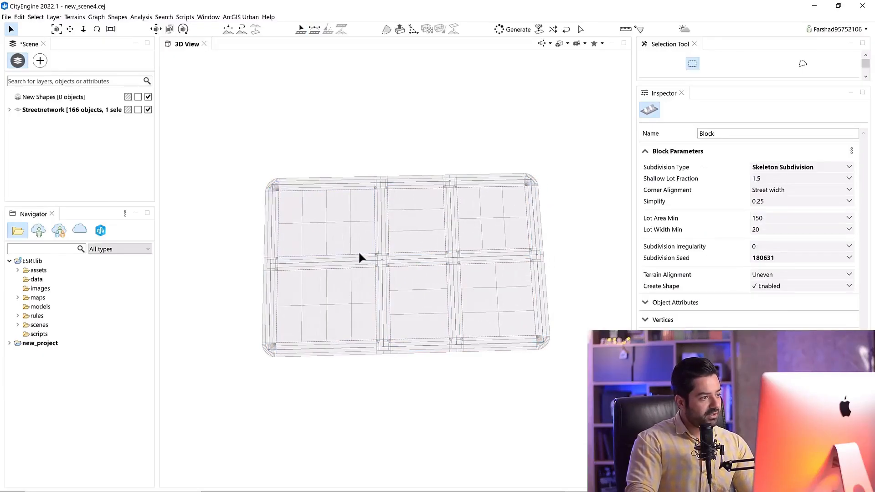
pyautogui.click(807, 167)
pyautogui.click(775, 197)
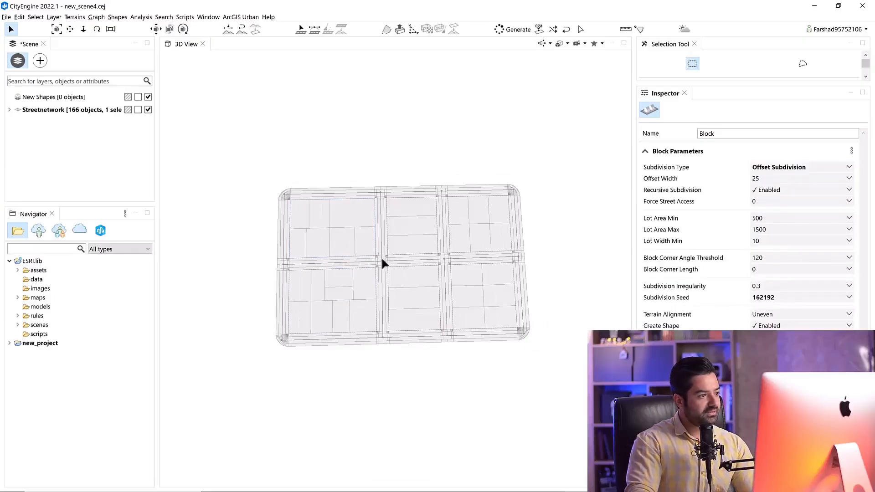
pyautogui.moveTo(382, 258); pyautogui.dragTo(373, 263, button='middle')
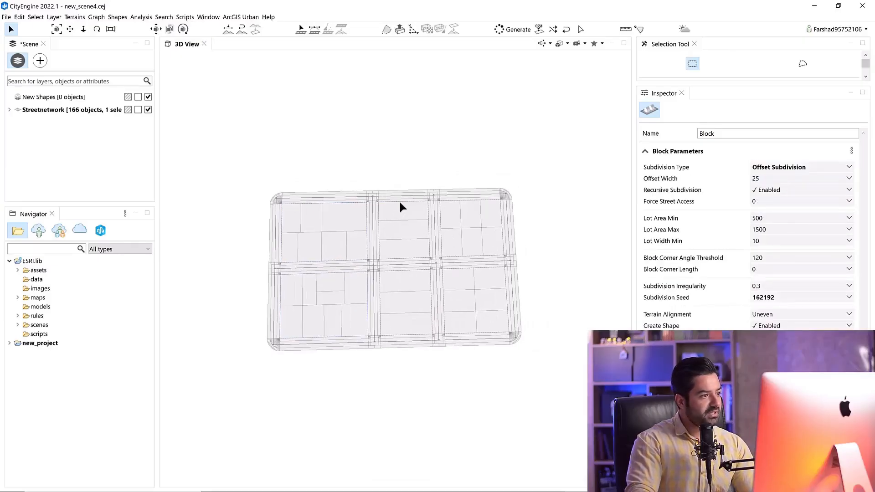
# Set the upper and lower middle blocks to No Subdivision
pyautogui.click(401, 208)
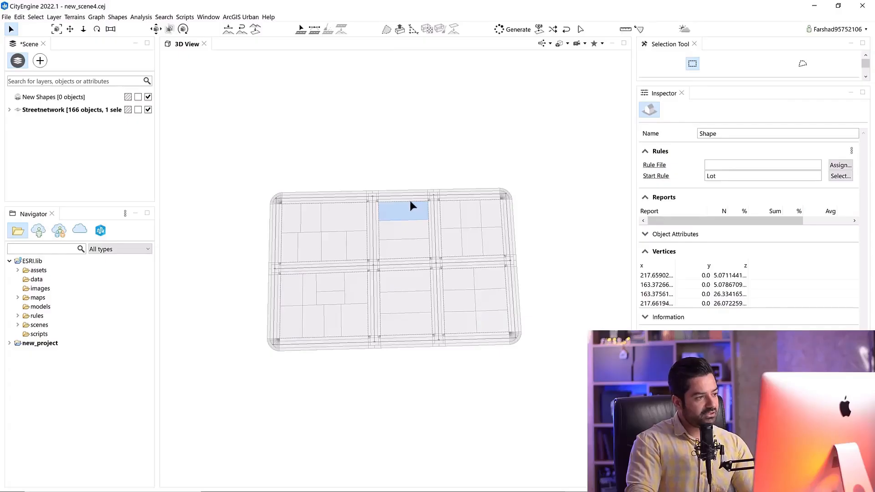
pyautogui.click(410, 205)
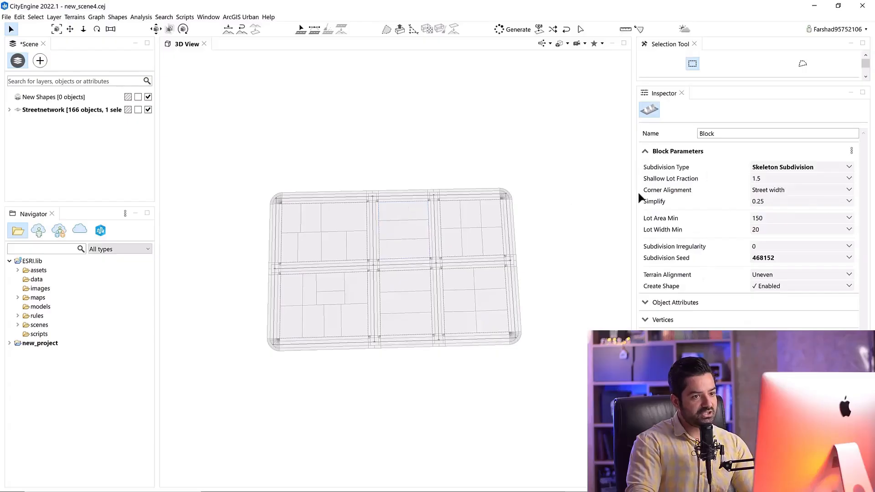
pyautogui.click(850, 167)
pyautogui.click(775, 176)
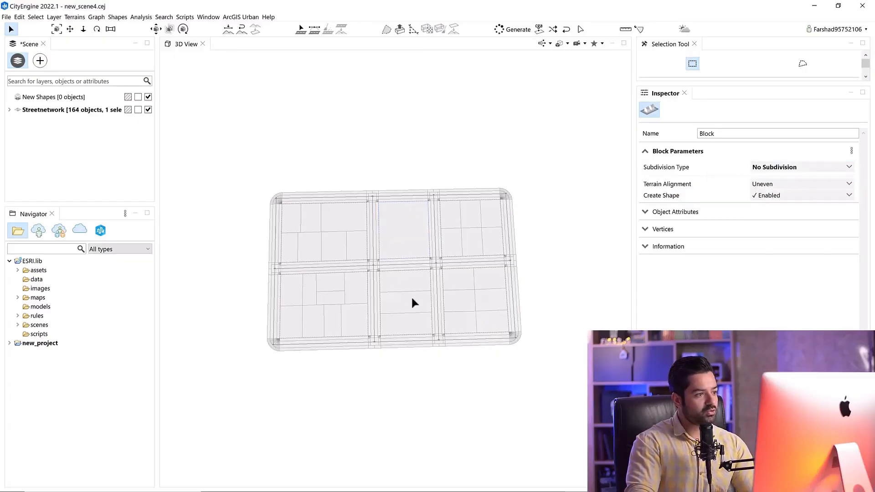
pyautogui.click(401, 276)
pyautogui.click(848, 166)
pyautogui.click(848, 166)
pyautogui.click(797, 178)
# Set the subdivision type of the upper and lower blocks on the right side of the network to Offset Subdivision
pyautogui.click(460, 258)
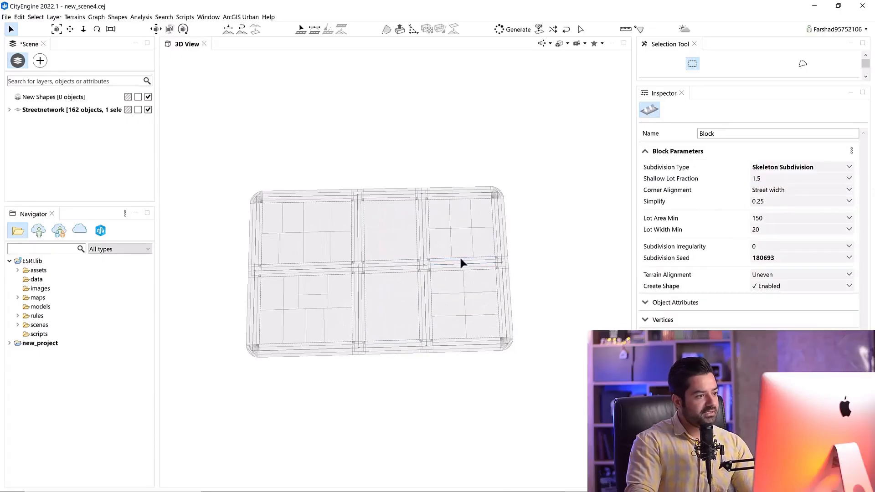
pyautogui.click(848, 166)
pyautogui.click(848, 168)
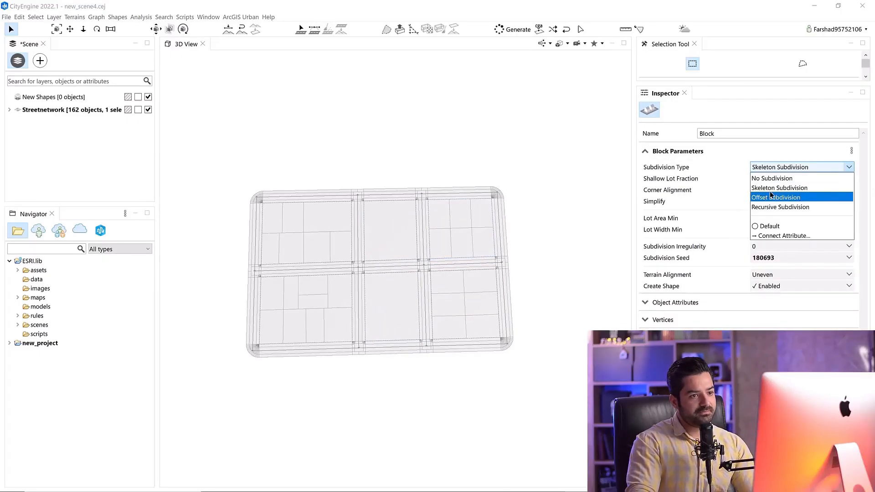
pyautogui.click(770, 197)
pyautogui.click(467, 271)
pyautogui.click(848, 167)
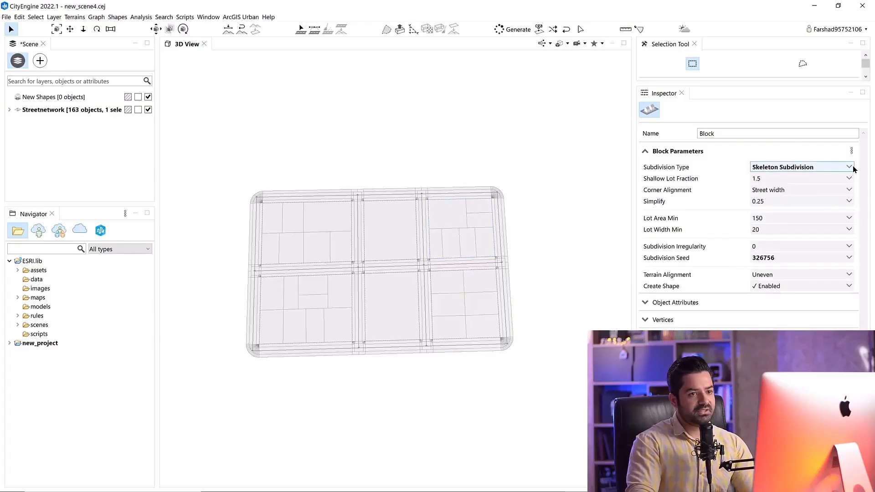
pyautogui.click(848, 168)
pyautogui.click(777, 198)
pyautogui.scroll(-2, 488, 308)
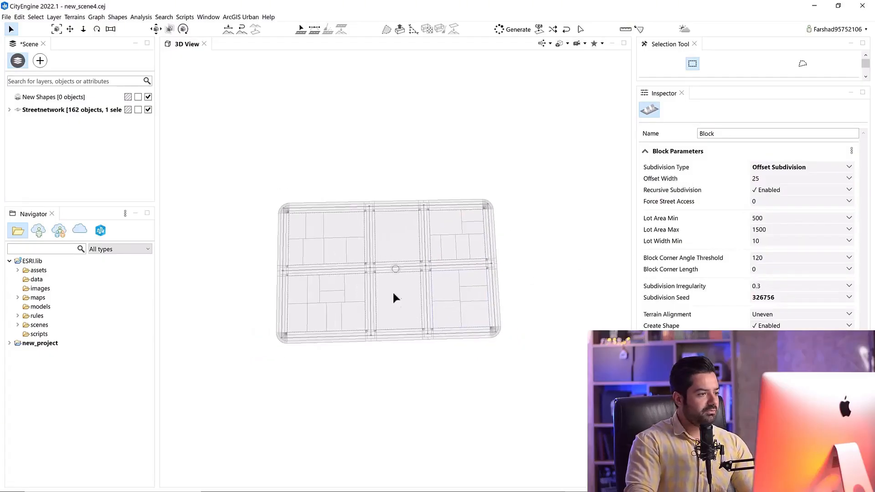
pyautogui.keyDown('alt'); pyautogui.moveTo(426, 324); pyautogui.dragTo(447, 321); pyautogui.keyUp('alt')
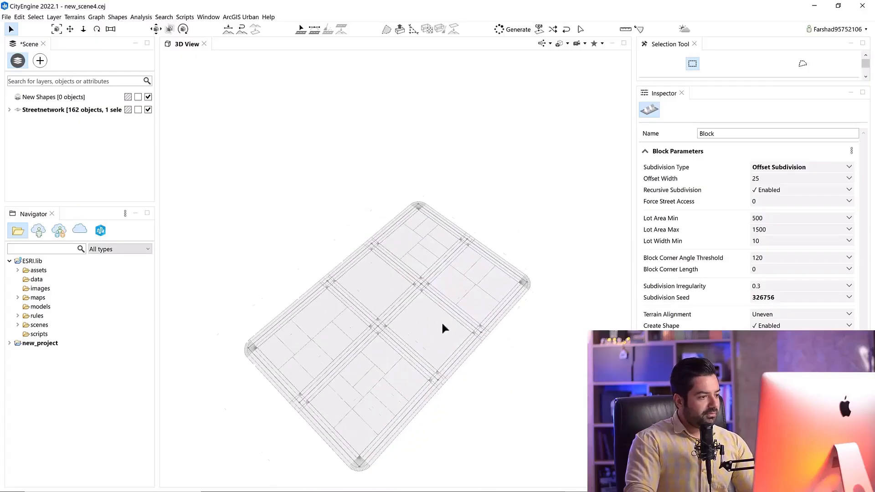
pyautogui.scroll(5, 448, 321)
pyautogui.scroll(-2, 483, 254)
pyautogui.scroll(-5, 478, 280)
pyautogui.keyDown('alt'); pyautogui.moveTo(401, 288); pyautogui.dragTo(387, 307); pyautogui.keyUp('alt')
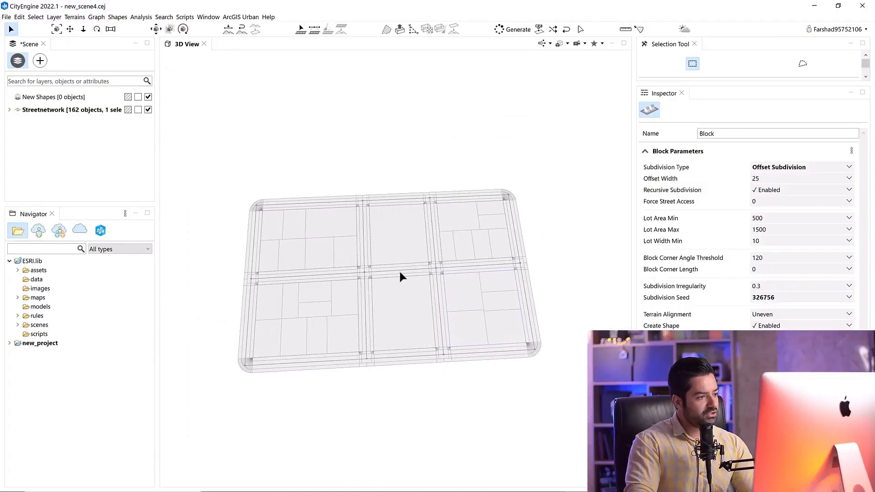
pyautogui.click(399, 270)
pyautogui.keyDown('shift'); pyautogui.click(340, 275); pyautogui.keyUp('shift')
pyautogui.keyDown('shift'); pyautogui.click(466, 267); pyautogui.keyUp('shift')
pyautogui.keyDown('alt'); pyautogui.moveTo(400, 283); pyautogui.dragTo(395, 295); pyautogui.keyUp('alt')
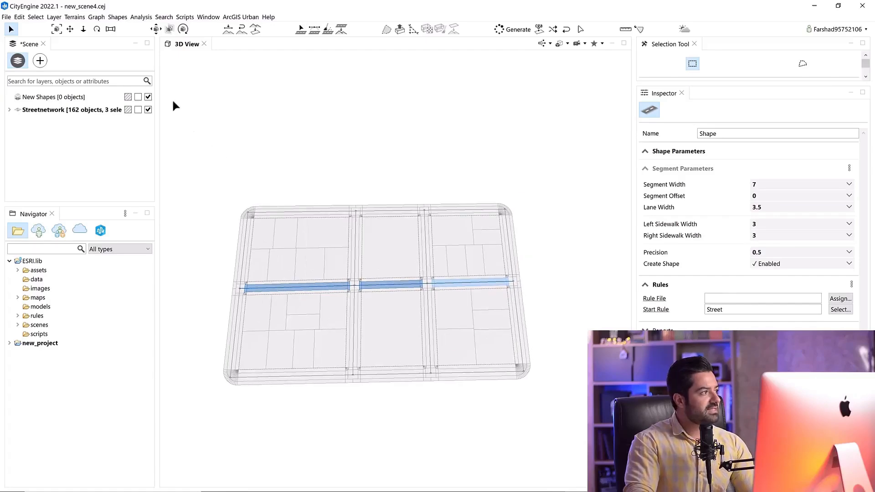
# Use lasso selection to select the whole central lengthwise street, including its sidewalks and junctions
pyautogui.click(35, 17)
pyautogui.click(65, 65)
pyautogui.keyDown('alt'); pyautogui.moveTo(239, 267); pyautogui.dragTo(224, 233, button='middle'); pyautogui.keyUp('alt')
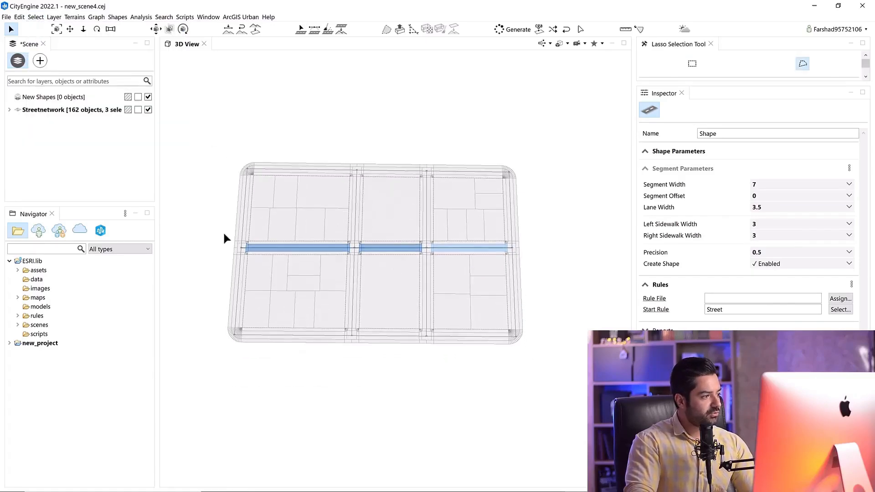
pyautogui.moveTo(222, 226)
pyautogui.mouseDown()
pyautogui.moveTo(271, 261)
pyautogui.moveTo(237, 254)
pyautogui.mouseUp()
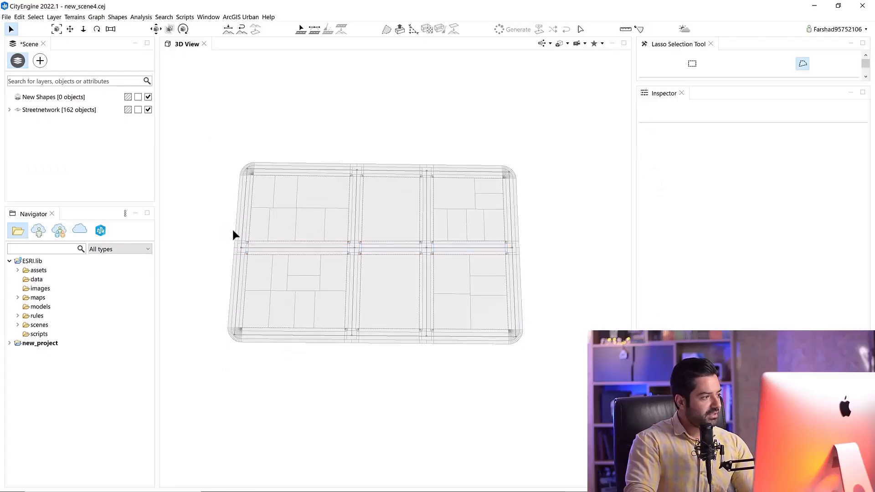
pyautogui.moveTo(296, 272)
pyautogui.mouseDown()
pyautogui.moveTo(507, 261)
pyautogui.moveTo(314, 260)
pyautogui.mouseUp()
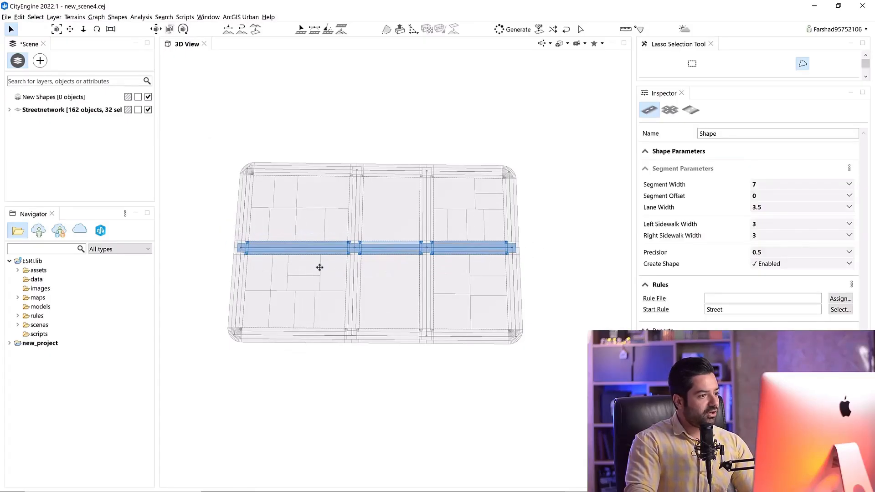
pyautogui.keyDown('alt'); pyautogui.moveTo(315, 261); pyautogui.dragTo(343, 266, button='middle'); pyautogui.keyUp('alt')
# Set the central street's segment width to 15
pyautogui.click(773, 185)
pyautogui.write('15')
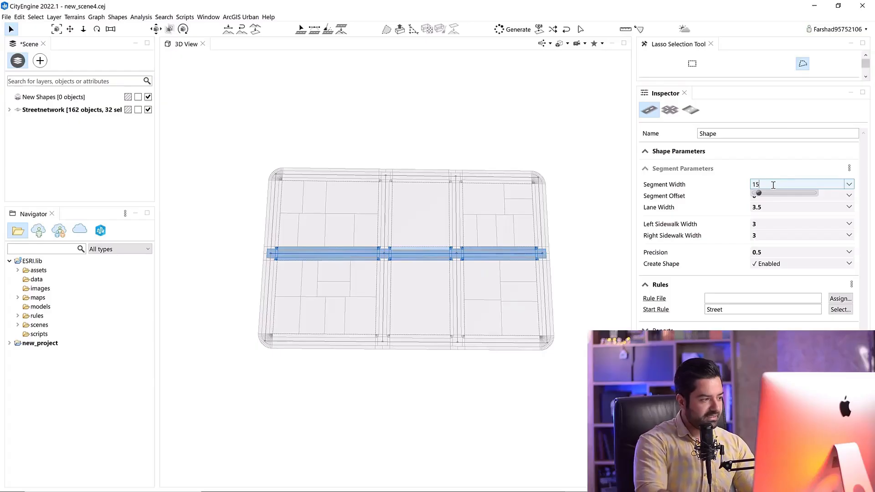
pyautogui.press('Return')
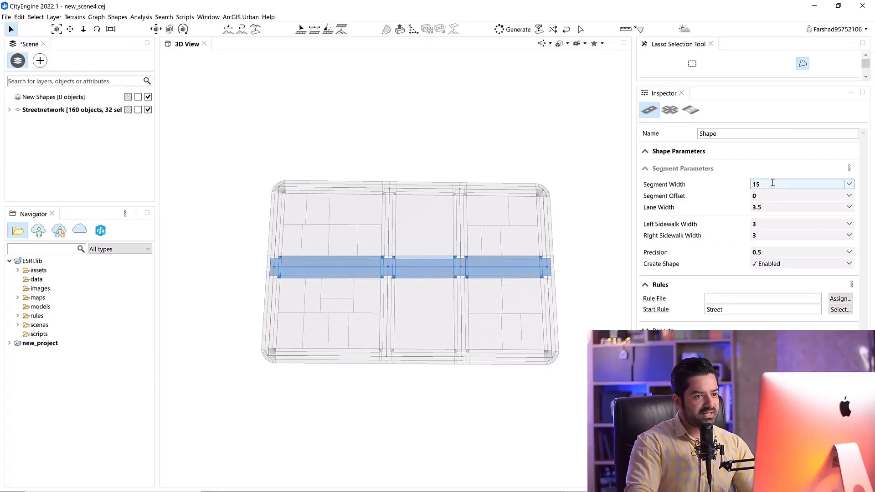
# Set the central street's segment width to 12 and both its left and right sidewalk widths to 5
pyautogui.click(772, 183)
pyautogui.write('12')
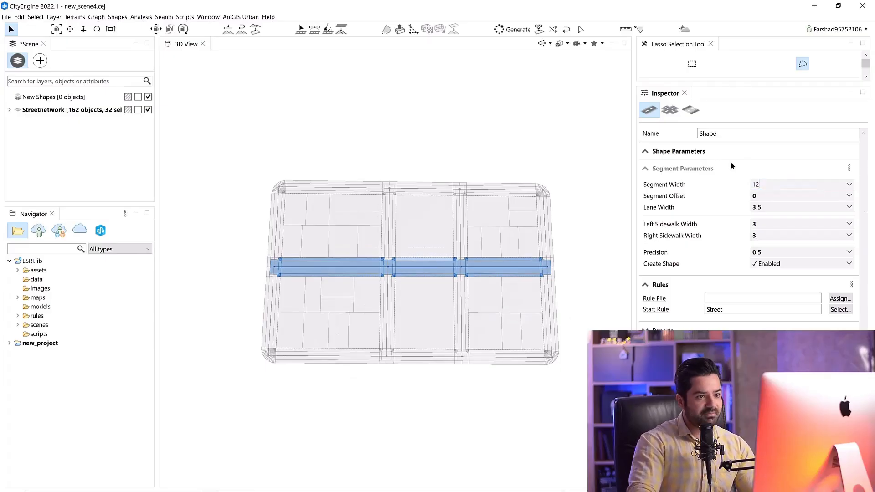
pyautogui.click(770, 226)
pyautogui.write('5')
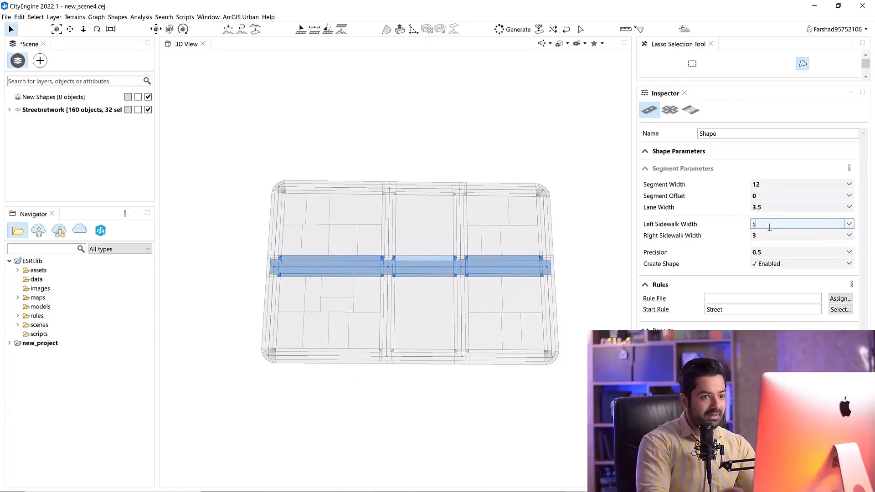
pyautogui.click(770, 235)
pyautogui.write('5')
pyautogui.press('Return')
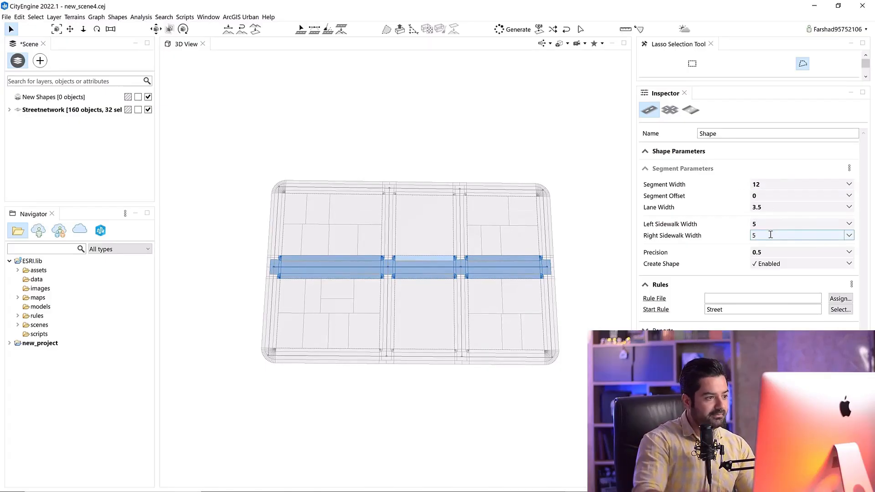
# Expand the Streetnetwork layer and hide its Network sublayer to view the blocks alone
pyautogui.moveTo(436, 298); pyautogui.dragTo(412, 302, button='middle')
pyautogui.press('q')
pyautogui.click(10, 109)
pyautogui.click(148, 123)
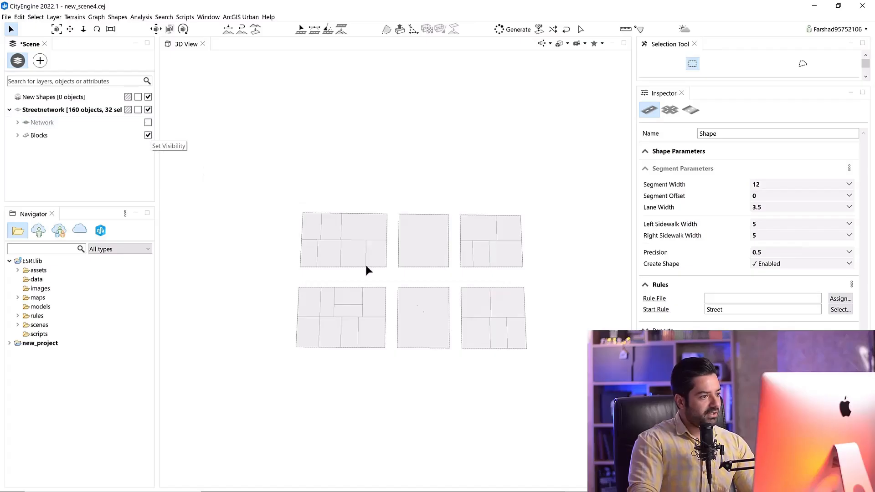
pyautogui.keyDown('alt'); pyautogui.moveTo(367, 268); pyautogui.dragTo(453, 325); pyautogui.keyUp('alt')
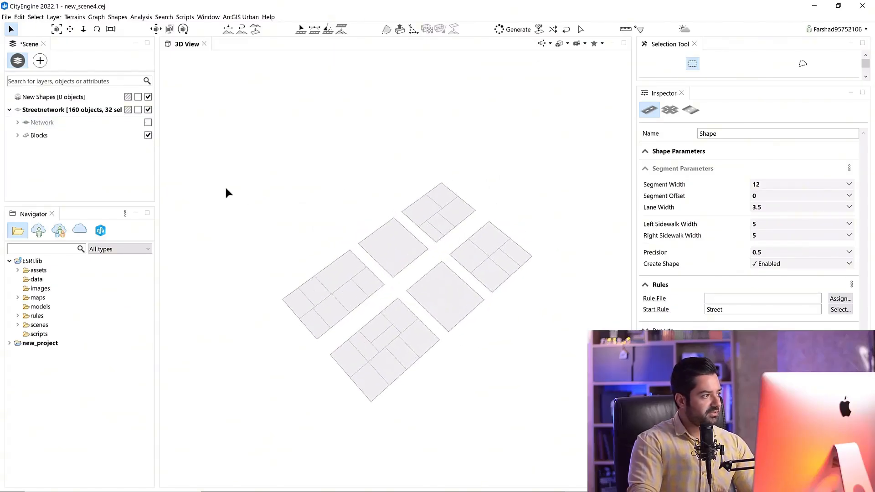
# Show the Network sublayer again and hide the Blocks sublayer so that only the streets are displayed
pyautogui.click(148, 122)
pyautogui.click(148, 135)
pyautogui.moveTo(205, 184)
pyautogui.keyDown('alt'); pyautogui.mouseDown()
pyautogui.moveTo(434, 312)
pyautogui.moveTo(471, 310)
pyautogui.moveTo(492, 286)
pyautogui.mouseUp(); pyautogui.keyUp('alt')
pyautogui.keyDown('alt'); pyautogui.moveTo(491, 283); pyautogui.dragTo(477, 284, button='middle'); pyautogui.keyUp('alt')
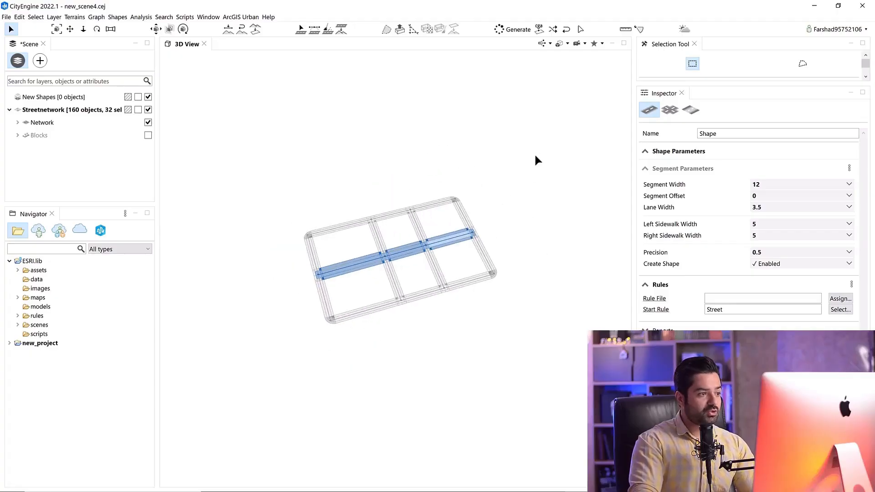
# Select the entire street network and apply the Street_Modern_Simple.cga rule from the ESRI.lib Streets folder
pyautogui.moveTo(533, 164); pyautogui.dragTo(279, 358)
pyautogui.scroll(3, 371, 273)
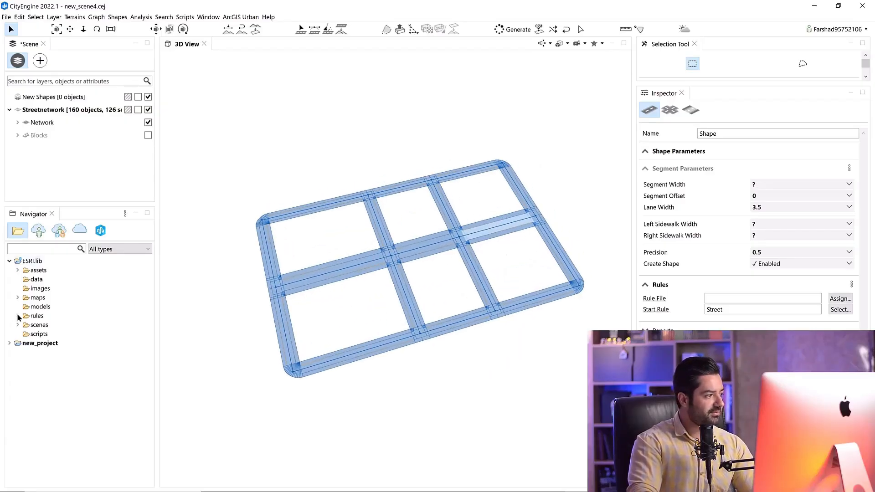
pyautogui.click(18, 315)
pyautogui.click(26, 389)
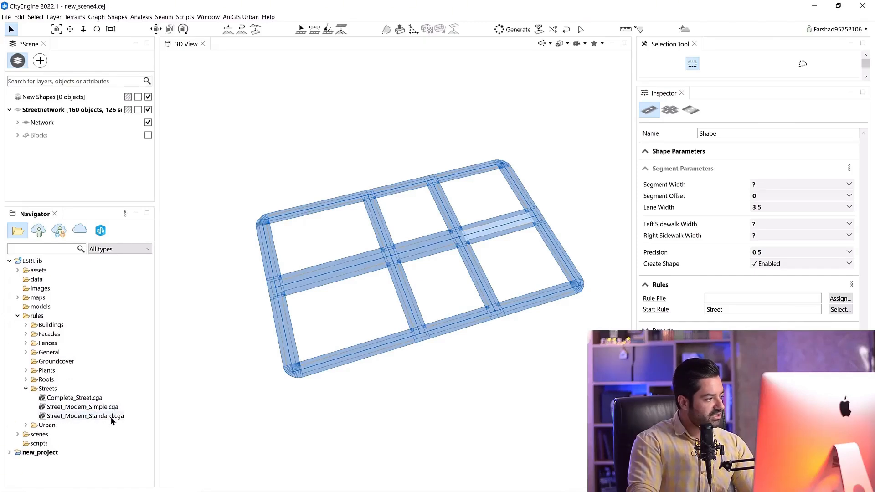
pyautogui.moveTo(114, 410); pyautogui.dragTo(317, 373)
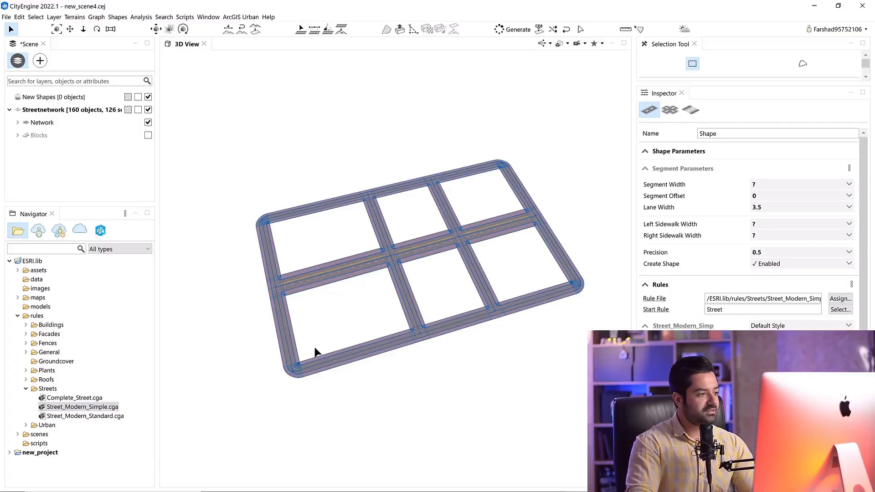
# Show the Blocks sublayer and hide the Network sublayer so that only the lots are displayed
pyautogui.click(154, 124)
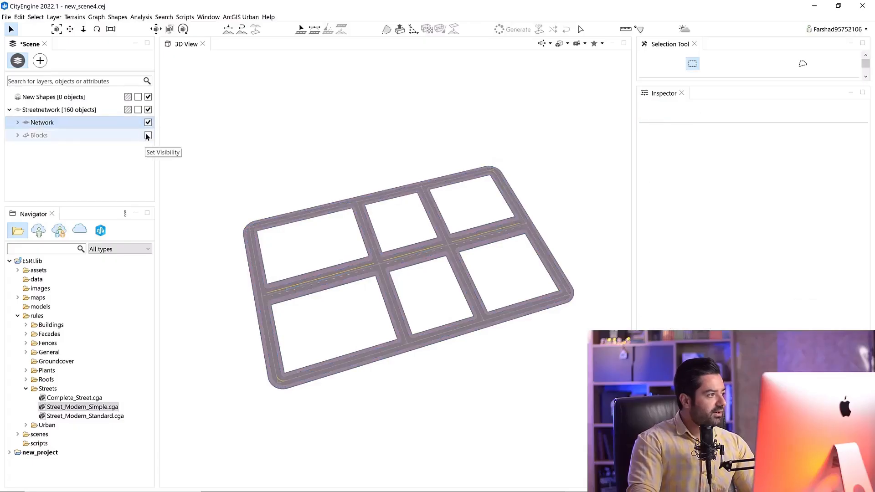
pyautogui.click(148, 136)
pyautogui.click(148, 122)
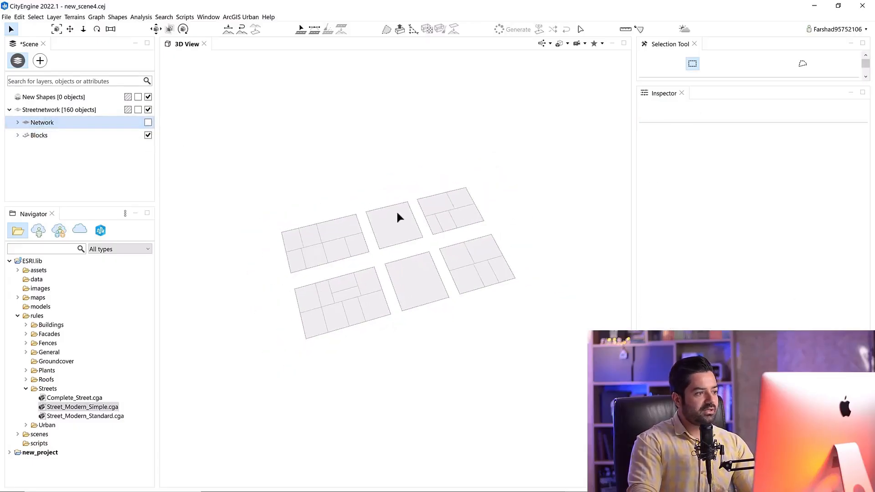
# Apply the Plant_Distributor.cga rule from the ESRI.lib Plants folder to the two undivided middle blocks
pyautogui.click(425, 225)
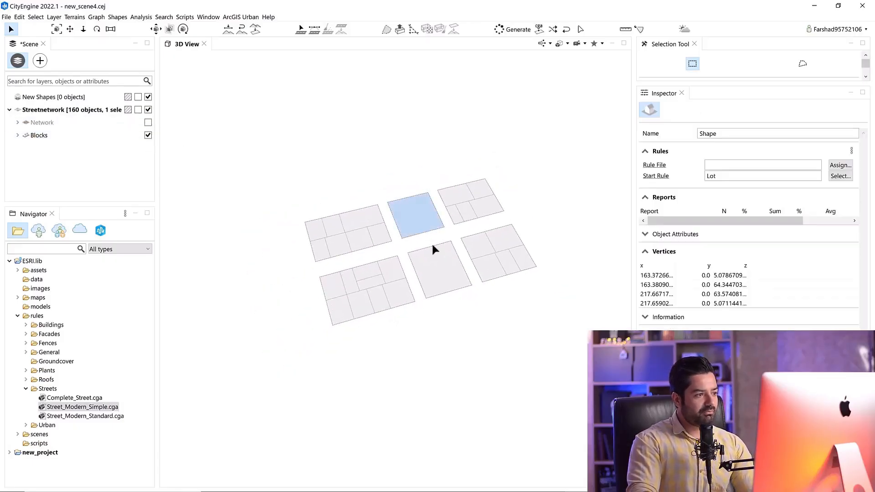
pyautogui.keyDown('shift'); pyautogui.click(447, 265); pyautogui.keyUp('shift')
pyautogui.moveTo(459, 282); pyautogui.dragTo(457, 293, button='middle')
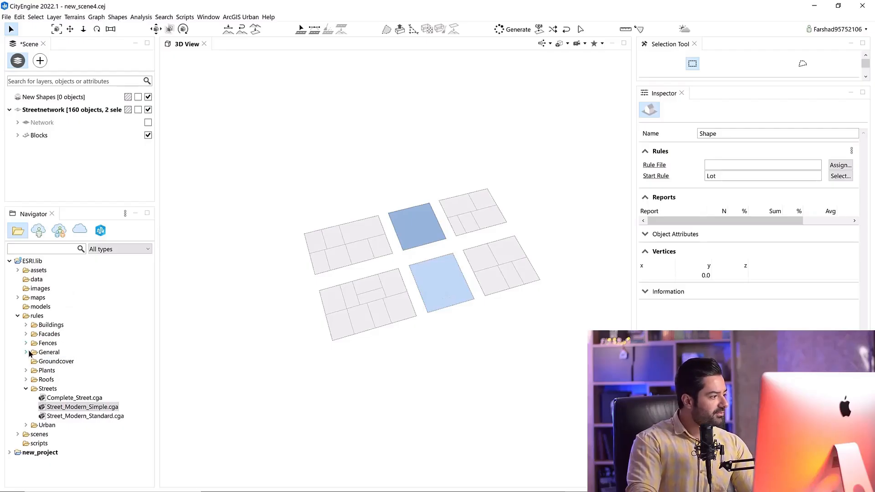
pyautogui.click(26, 370)
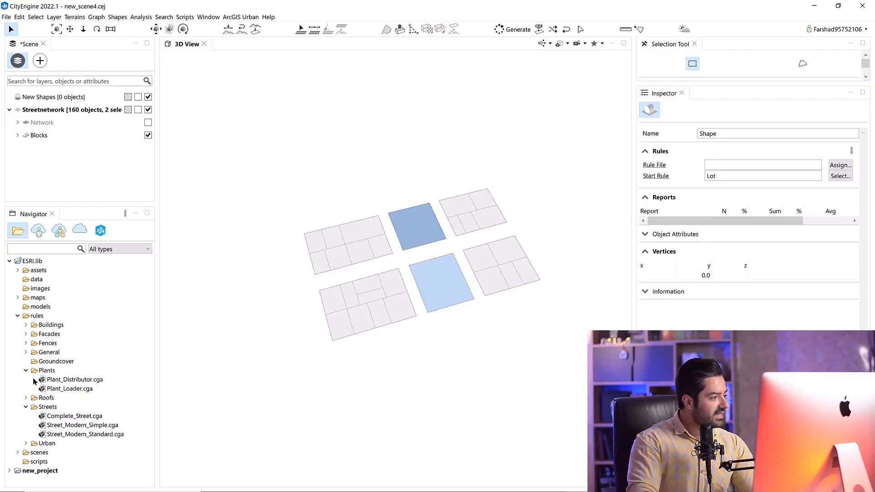
pyautogui.moveTo(79, 380); pyautogui.dragTo(420, 237)
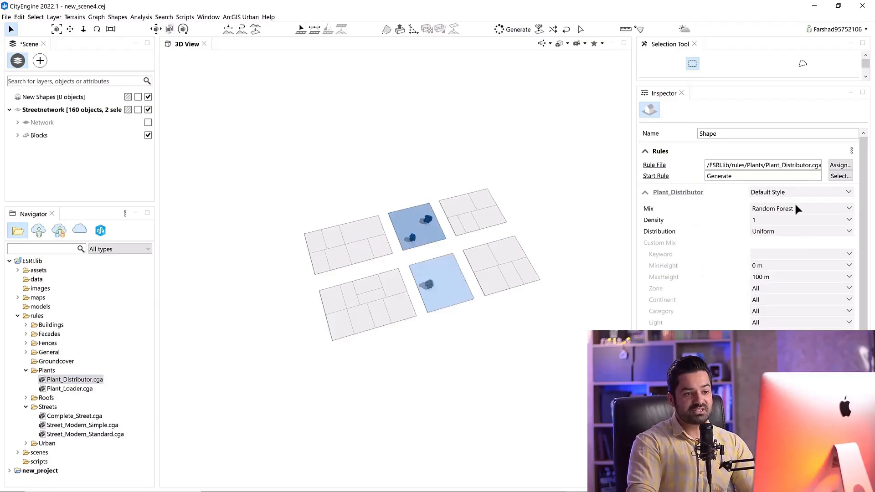
# Set the plant Mix of the two middle blocks to Zone 8 Trees
pyautogui.click(849, 210)
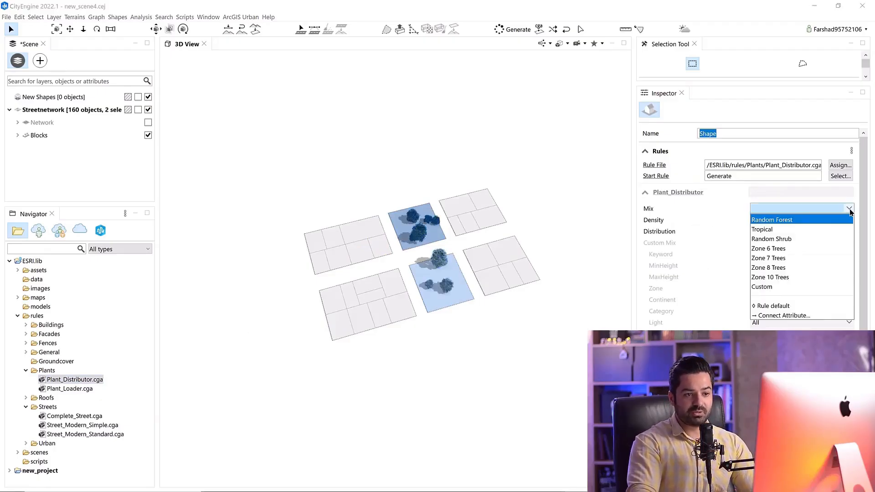
pyautogui.click(765, 268)
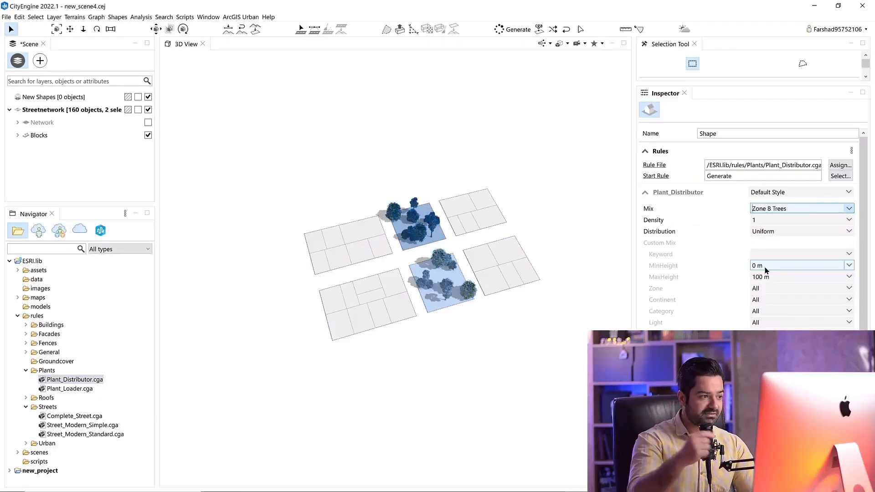
pyautogui.click(434, 295)
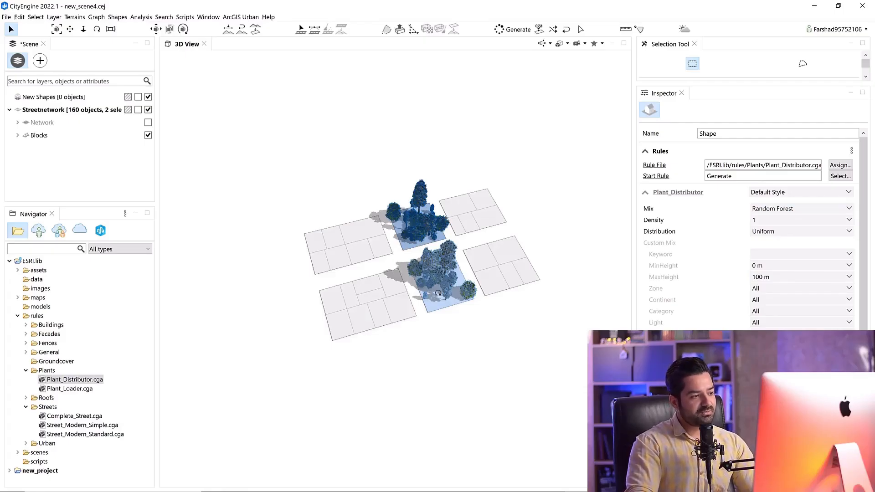
pyautogui.click(802, 209)
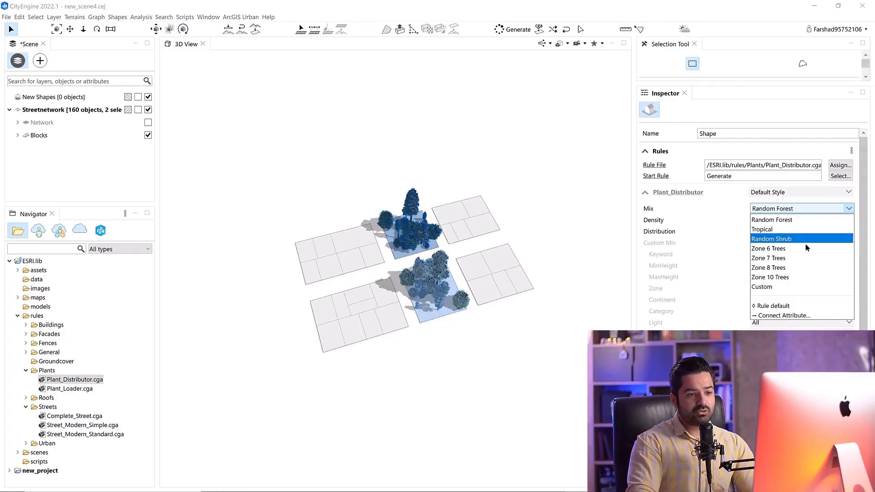
pyautogui.click(774, 267)
pyautogui.click(756, 220)
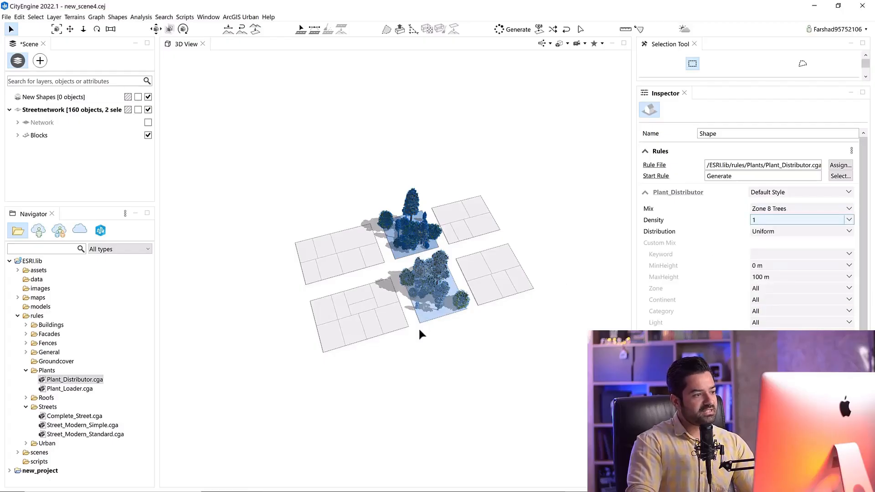
pyautogui.moveTo(418, 331); pyautogui.dragTo(440, 309, button='middle')
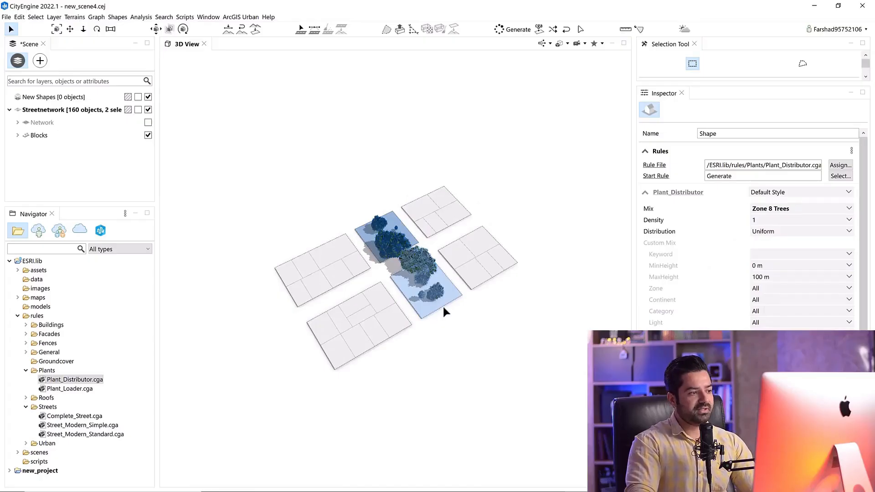
pyautogui.moveTo(460, 321); pyautogui.dragTo(426, 289, button='middle')
# Select one empty lot next to the planted blocks and show the Network sublayer again
pyautogui.click(419, 283)
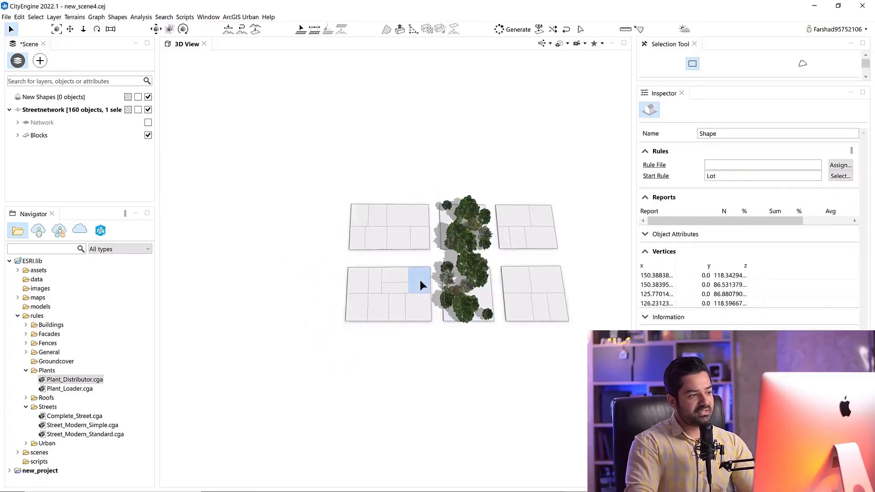
pyautogui.moveTo(545, 292); pyautogui.dragTo(490, 310, button='middle')
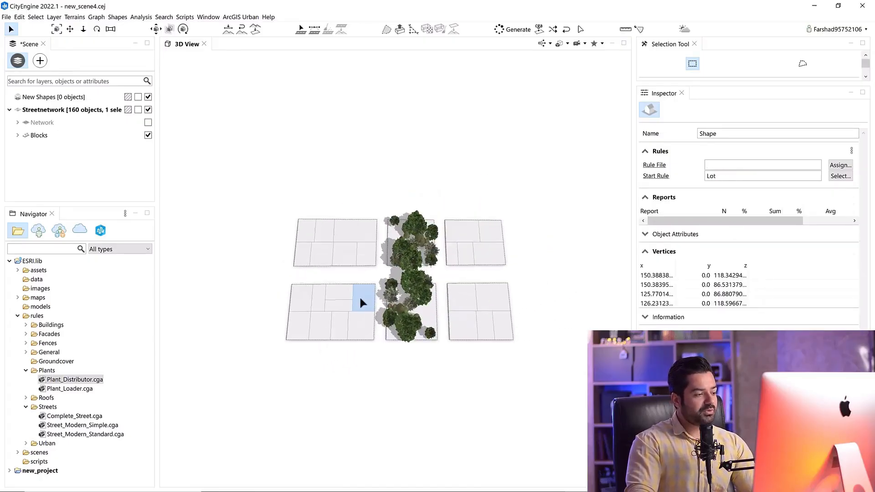
pyautogui.click(149, 122)
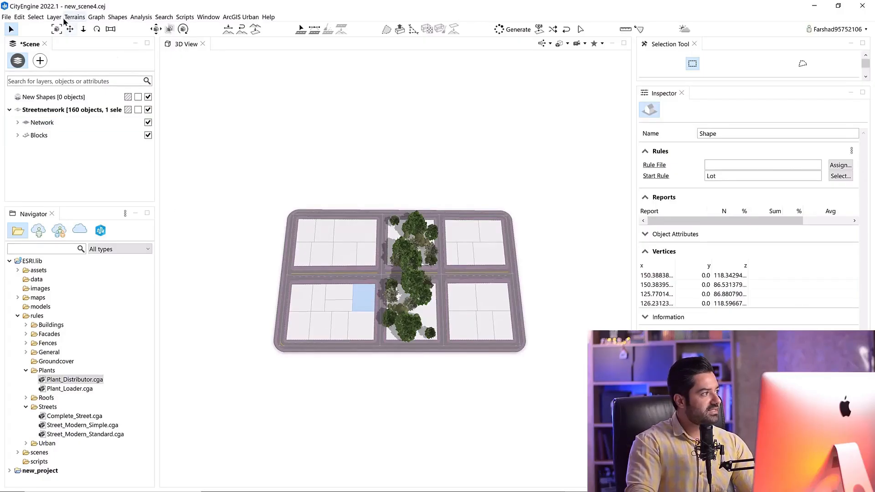
# Select all lots with the same start rule and apply Building_From_Footprint.cga from the ESRI.lib Buildings folder to them
pyautogui.click(36, 17)
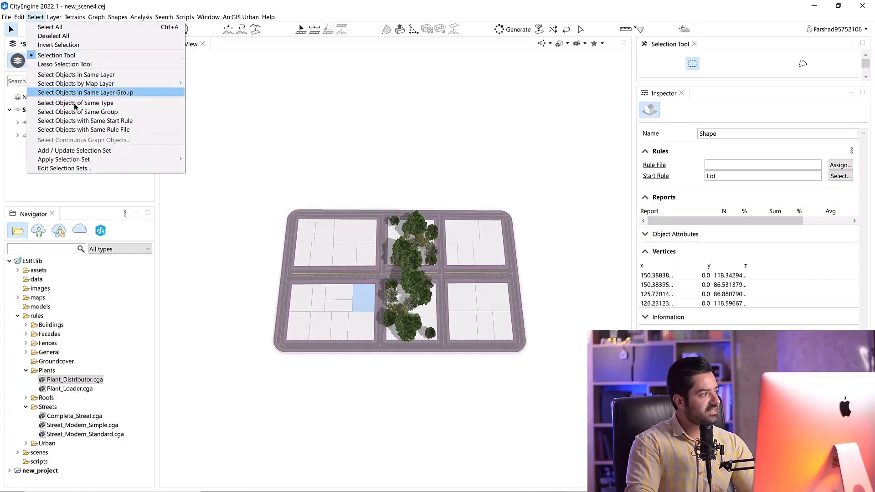
pyautogui.click(90, 121)
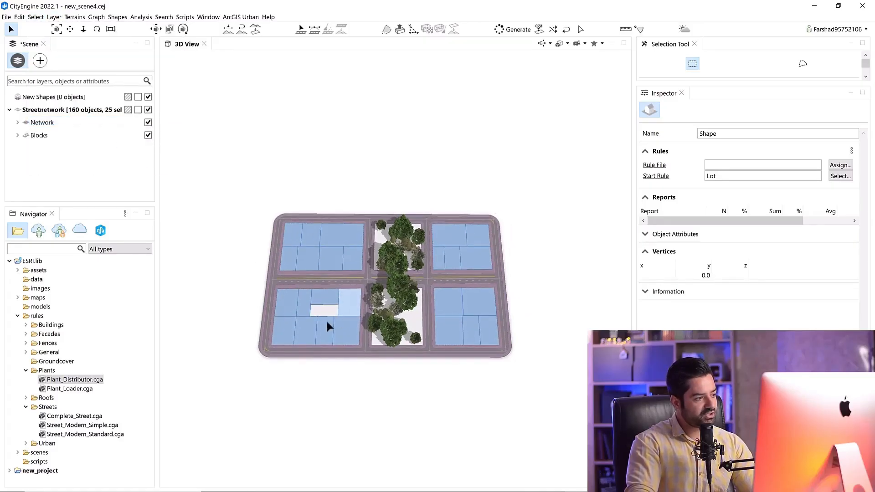
pyautogui.doubleClick(45, 326)
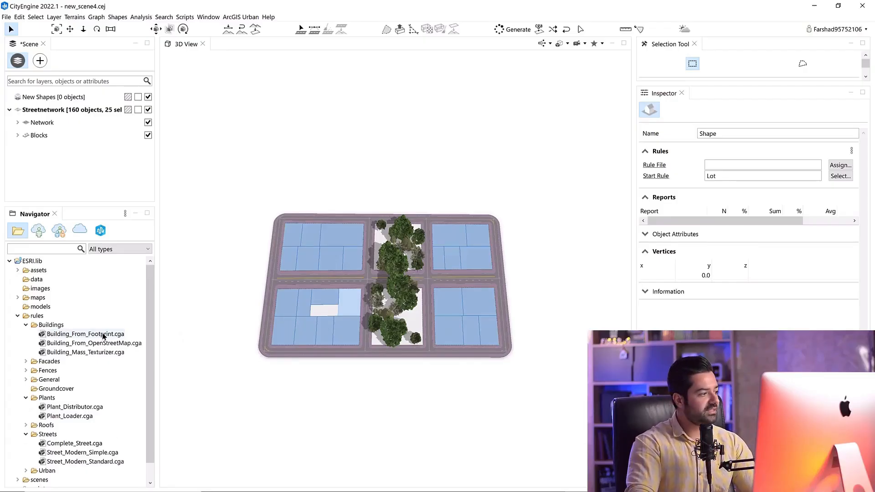
pyautogui.moveTo(103, 336); pyautogui.dragTo(283, 312)
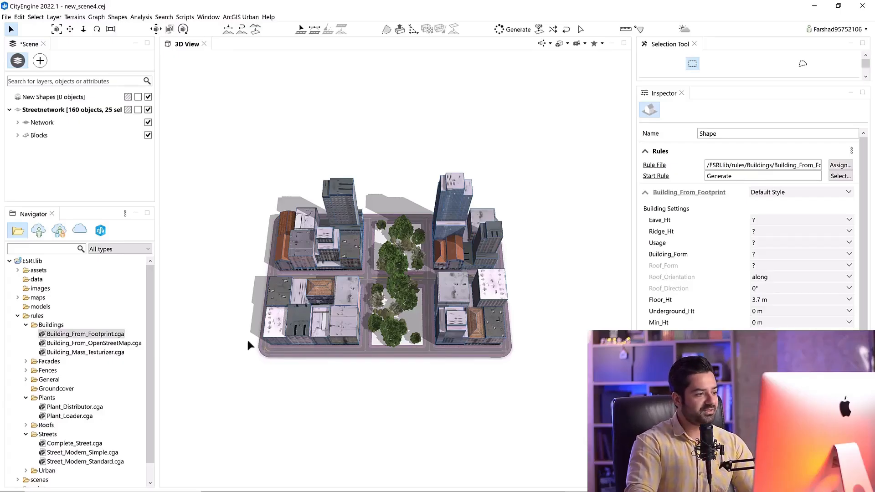
# Examine the generated buildings, streets and planted blocks from several angles and distances
pyautogui.keyDown('alt'); pyautogui.moveTo(302, 360); pyautogui.dragTo(387, 354); pyautogui.keyUp('alt')
pyautogui.keyDown('alt'); pyautogui.moveTo(387, 354); pyautogui.dragTo(444, 278, button='middle'); pyautogui.keyUp('alt')
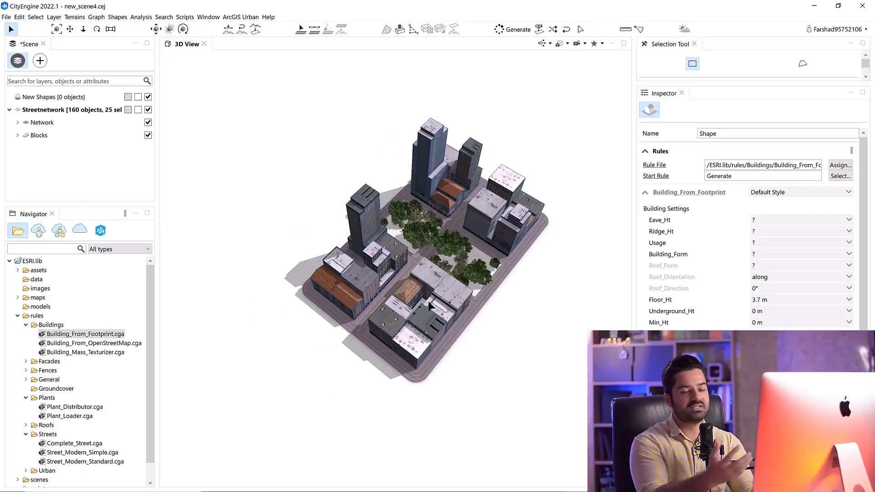
pyautogui.keyDown('alt'); pyautogui.moveTo(421, 320); pyautogui.dragTo(354, 325, button='middle'); pyautogui.keyUp('alt')
pyautogui.scroll(4, 332, 340)
pyautogui.keyDown('alt'); pyautogui.moveTo(354, 325); pyautogui.dragTo(413, 338); pyautogui.keyUp('alt')
pyautogui.keyDown('alt'); pyautogui.moveTo(413, 338); pyautogui.dragTo(387, 322, button='middle'); pyautogui.keyUp('alt')
pyautogui.scroll(-3, 387, 322)
pyautogui.keyDown('alt'); pyautogui.moveTo(387, 322); pyautogui.dragTo(349, 300); pyautogui.keyUp('alt')
pyautogui.scroll(2, 380, 312)
pyautogui.scroll(-4, 374, 316)
# Select one of the buildings and extend the selection to all objects with the same rule file
pyautogui.click(349, 300)
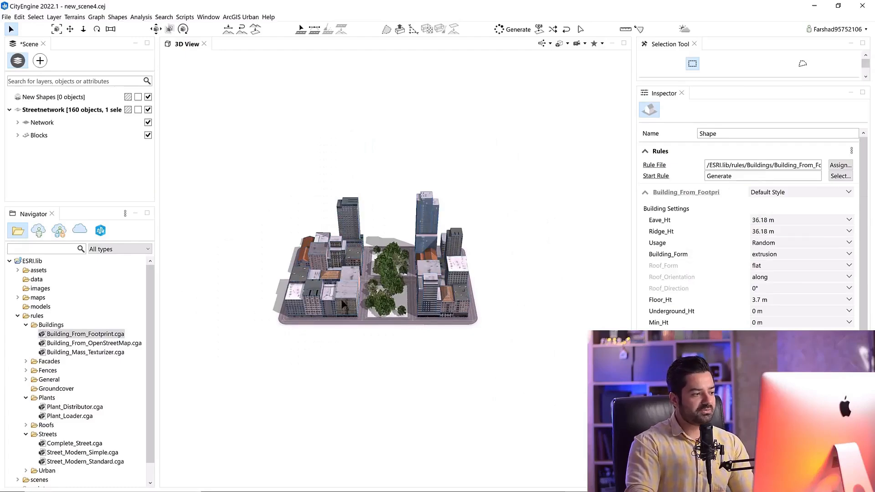
pyautogui.click(36, 17)
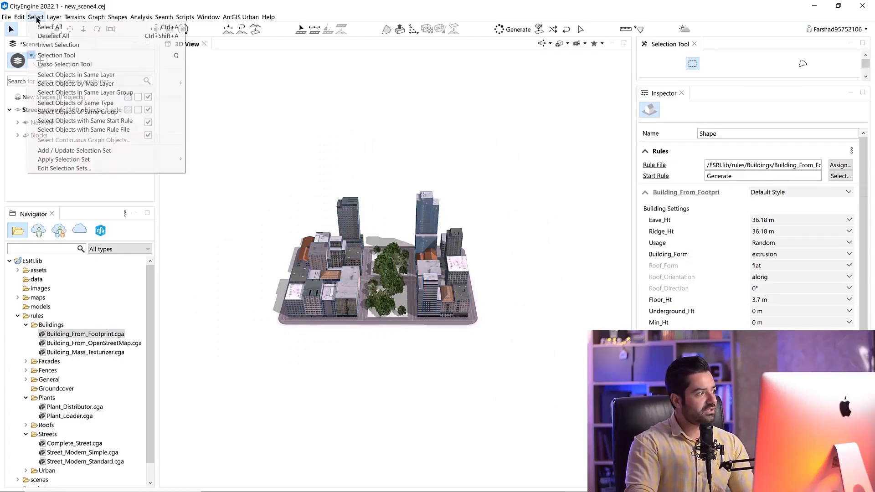
pyautogui.click(99, 130)
pyautogui.press('f')
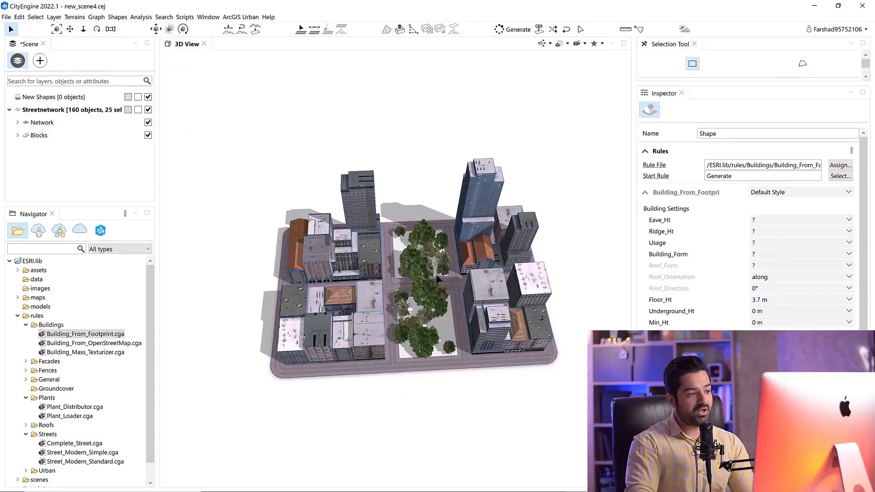
# Set the Representation of the selected buildings to schematic facades and inspect the result around the whole district
pyautogui.moveTo(860, 254); pyautogui.dragTo(859, 318)
pyautogui.click(849, 235)
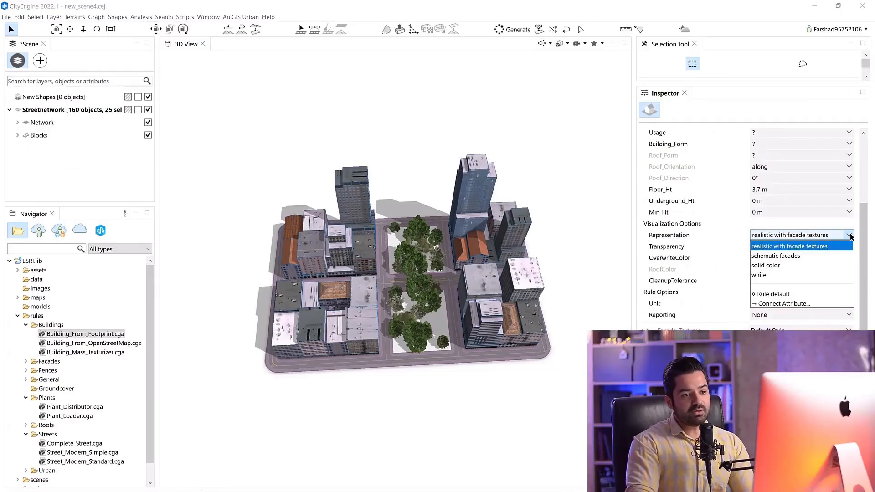
pyautogui.click(776, 256)
pyautogui.keyDown('alt'); pyautogui.moveTo(367, 351); pyautogui.dragTo(415, 301); pyautogui.keyUp('alt')
pyautogui.keyDown('alt'); pyautogui.moveTo(414, 314); pyautogui.dragTo(475, 287, button='middle'); pyautogui.keyUp('alt')
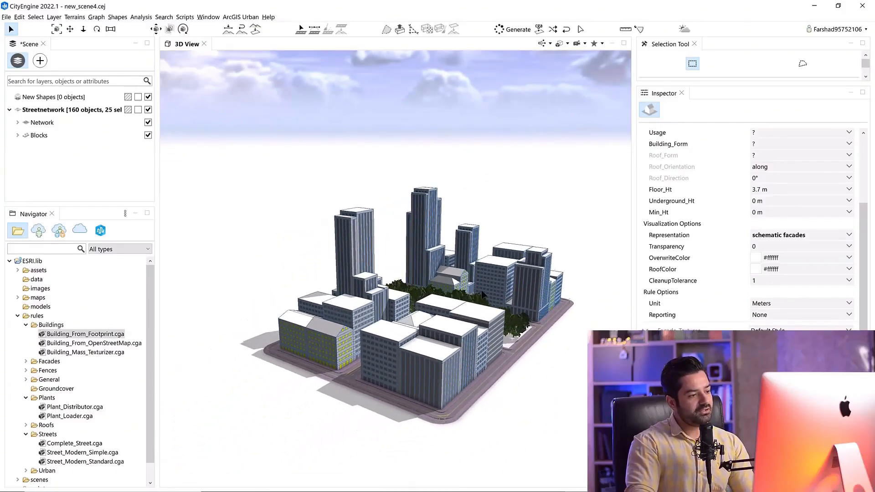
pyautogui.keyDown('alt'); pyautogui.moveTo(476, 290); pyautogui.dragTo(391, 316); pyautogui.keyUp('alt')
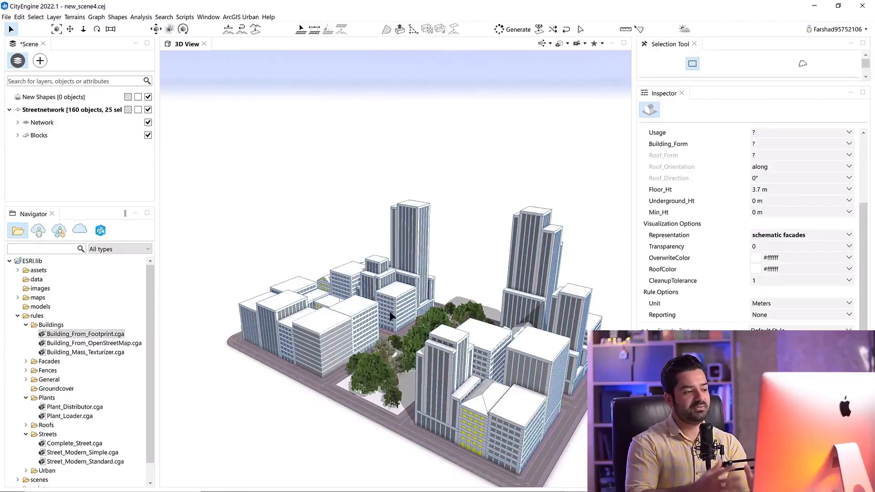
pyautogui.scroll(-8, 390, 316)
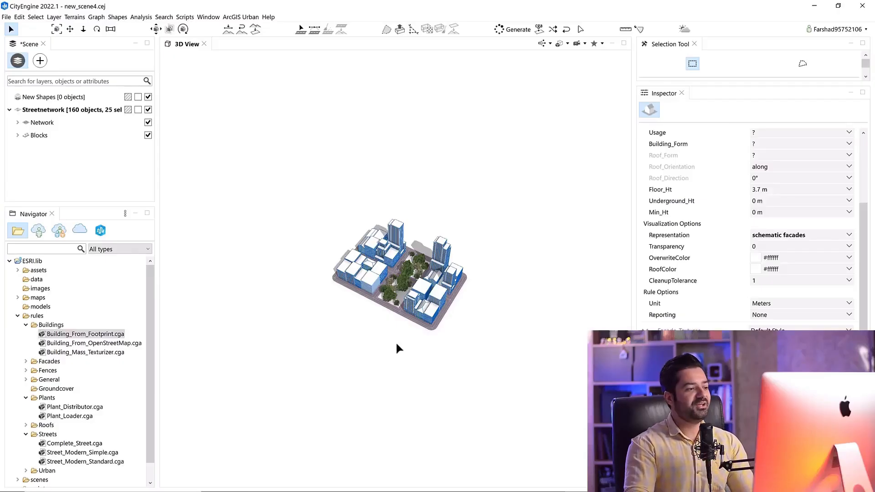
pyautogui.keyDown('alt'); pyautogui.moveTo(392, 335); pyautogui.dragTo(409, 356, button='middle'); pyautogui.keyUp('alt')
pyautogui.scroll(3, 447, 329)
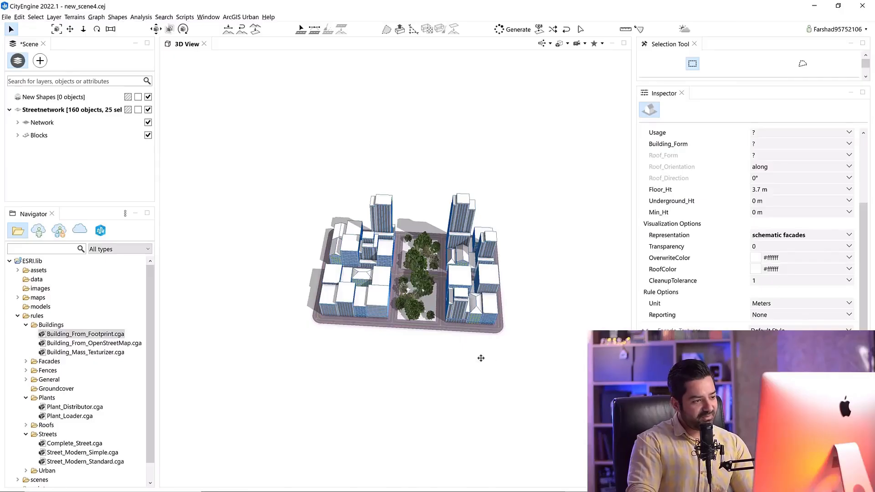
# Move the two front corner nodes of the street network outward to reshape the adjoining streets and blocks
pyautogui.moveTo(506, 339); pyautogui.dragTo(445, 337, button='middle')
pyautogui.moveTo(456, 355); pyautogui.dragTo(438, 332)
pyautogui.press('w')
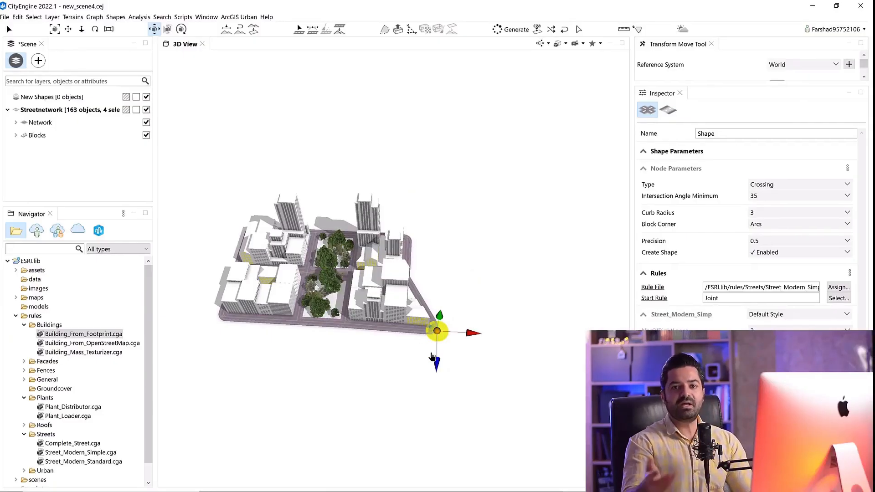
pyautogui.moveTo(435, 357)
pyautogui.keyDown('alt'); pyautogui.mouseDown()
pyautogui.moveTo(478, 346)
pyautogui.moveTo(455, 349)
pyautogui.mouseUp(); pyautogui.keyUp('alt')
pyautogui.moveTo(333, 318)
pyautogui.mouseDown()
pyautogui.moveTo(385, 336)
pyautogui.moveTo(343, 343)
pyautogui.moveTo(336, 365)
pyautogui.mouseUp()
pyautogui.keyDown('alt'); pyautogui.moveTo(456, 358); pyautogui.dragTo(382, 336); pyautogui.keyUp('alt')
pyautogui.press('q')
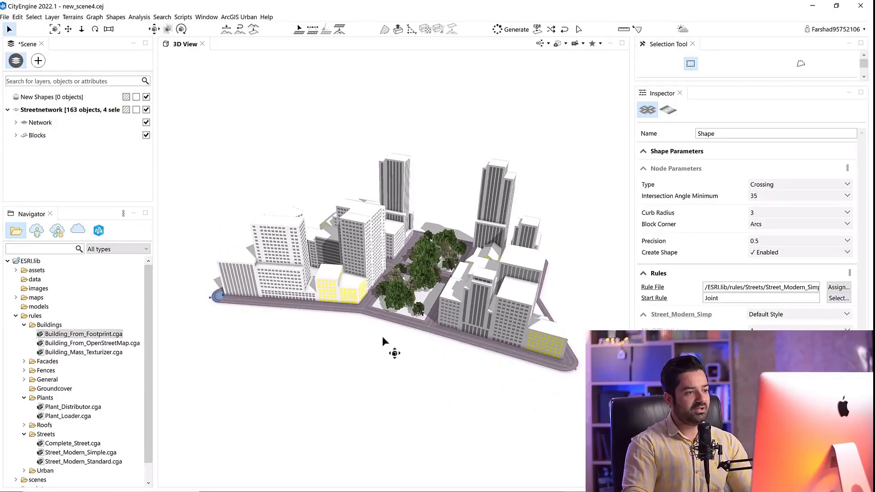